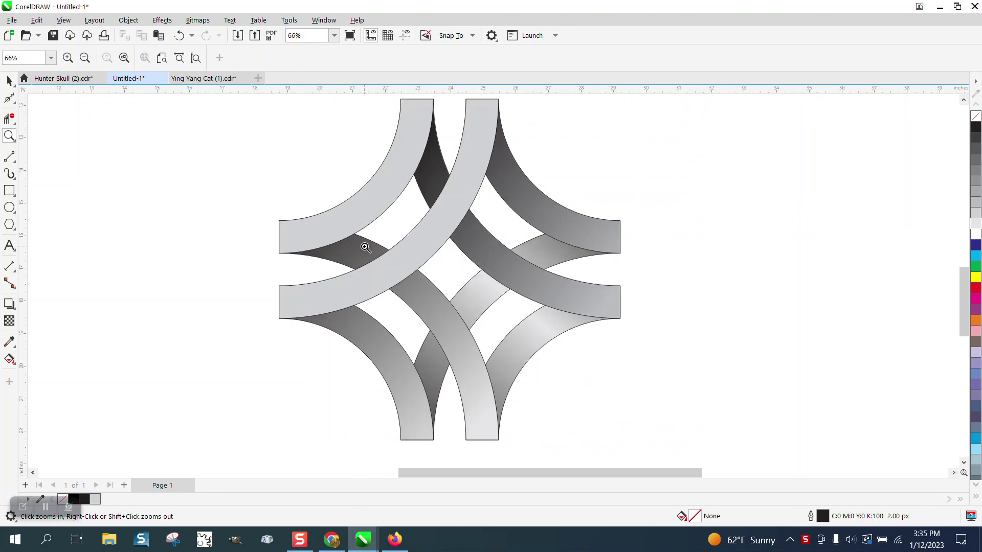
Zoom out and drag the four-object knot artwork to the upper-right of the page.
right_click(504, 241)
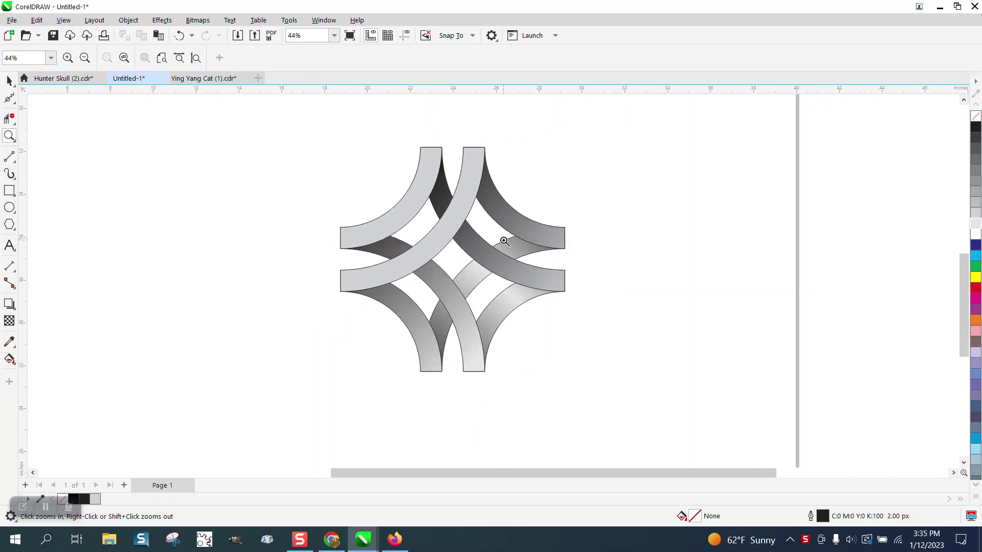
right_click(505, 241)
left_click(10, 80)
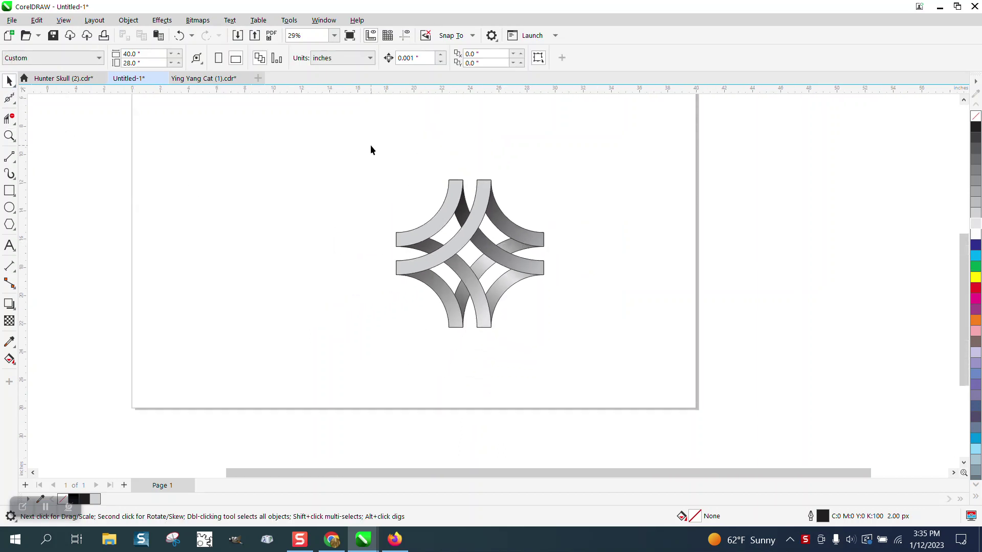
left_click_drag(372, 150, 634, 372)
left_click_drag(471, 253, 623, 202)
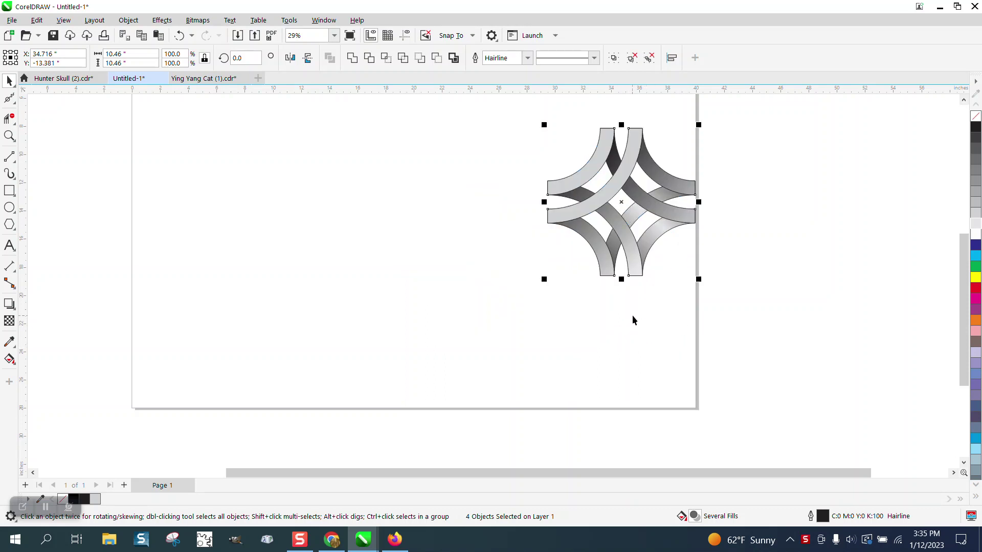
Draw a large circle left of the knot and add a 3-step, 1.0" inside contour.
left_click(9, 207)
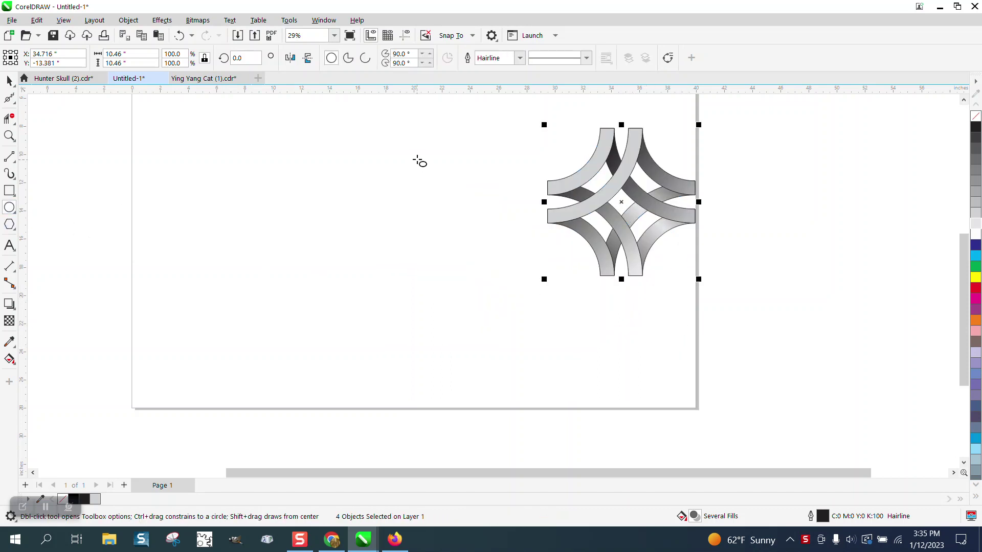
left_click_drag(437, 148, 300, 322)
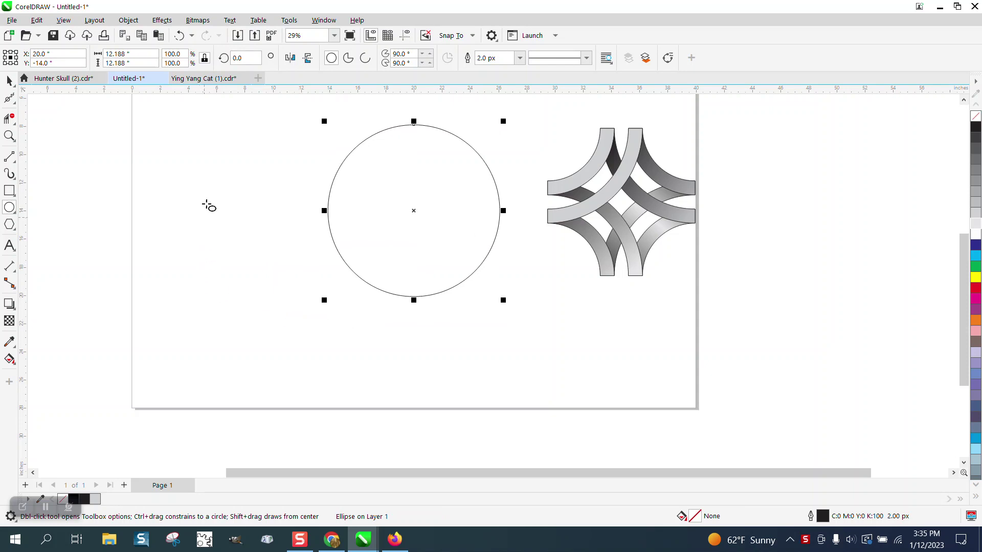
left_click(164, 21)
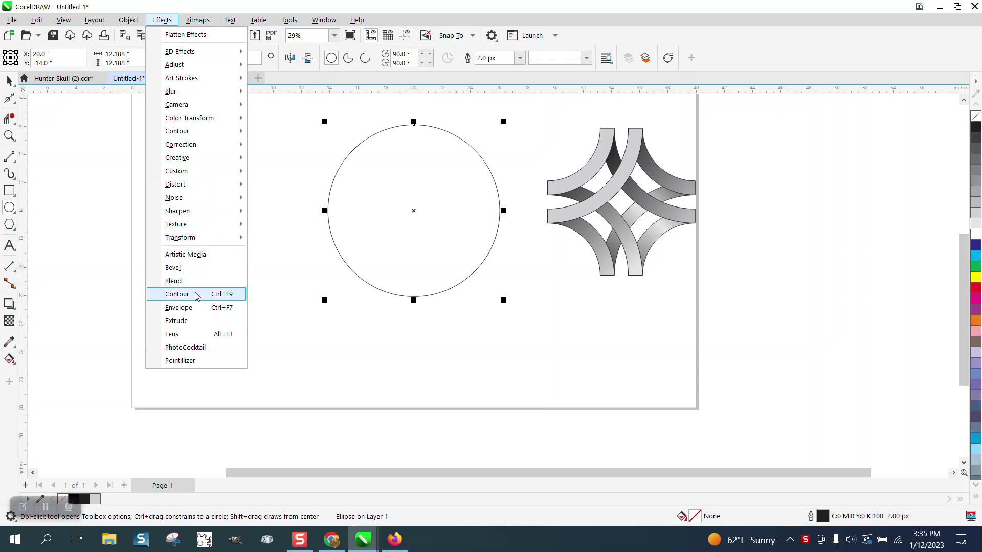
left_click(177, 295)
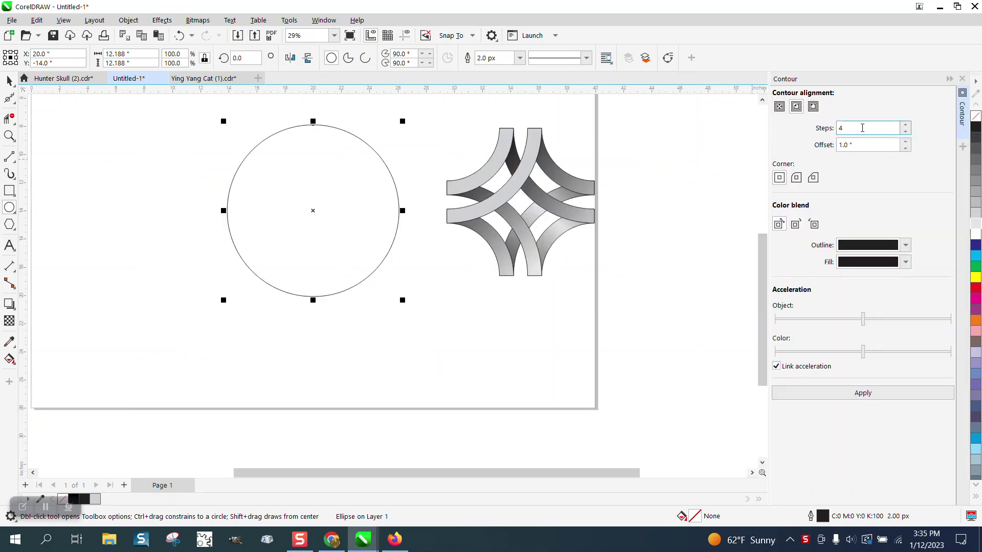
left_click(905, 132)
left_click(870, 396)
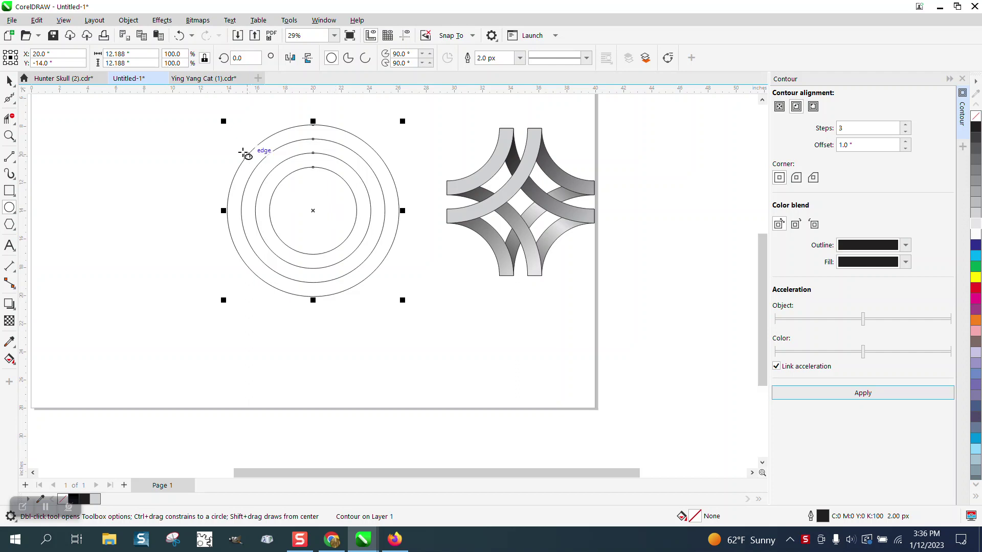
Draw a vertical line through the rings, centre it, and add a 90° rotated copy.
left_click(9, 157)
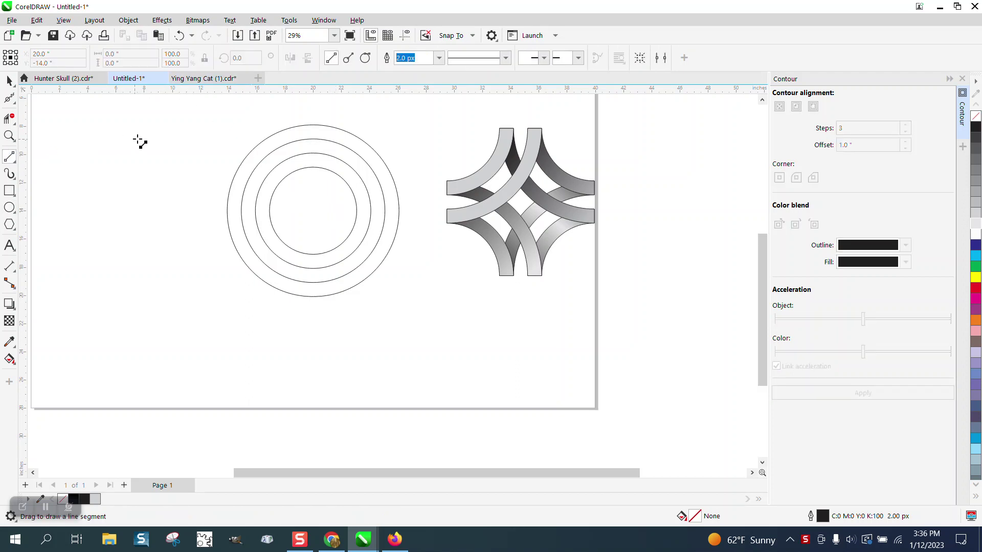
mouse_move(204, 95)
left_mouse_down()
mouse_move(193, 193)
mouse_move(193, 333)
mouse_move(201, 329)
left_mouse_up()
key("p")
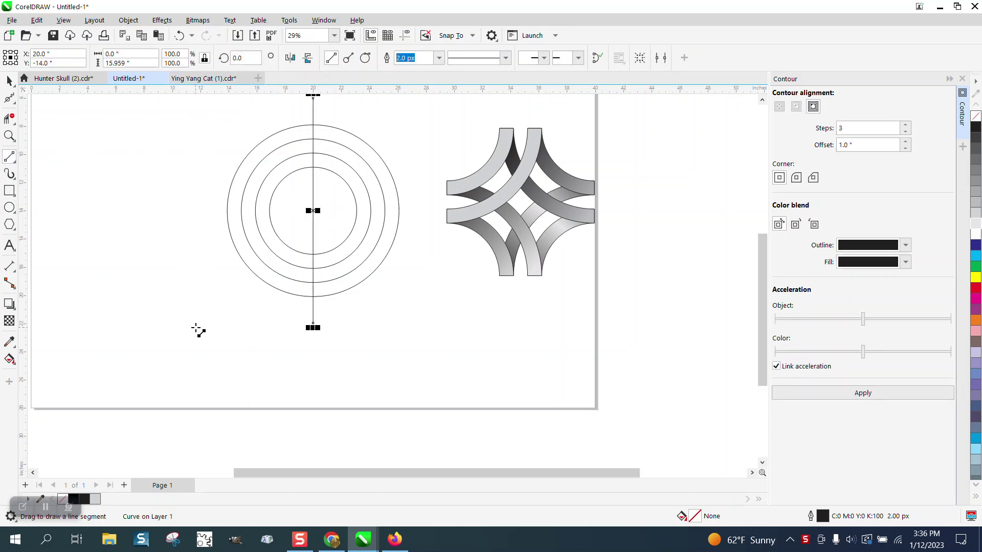
left_click(9, 81)
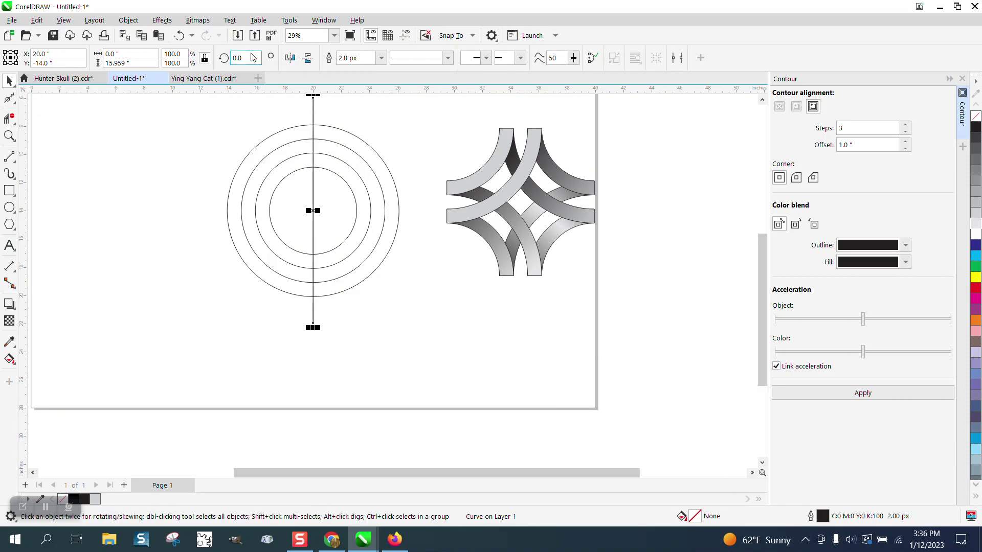
type("90")
key("Return")
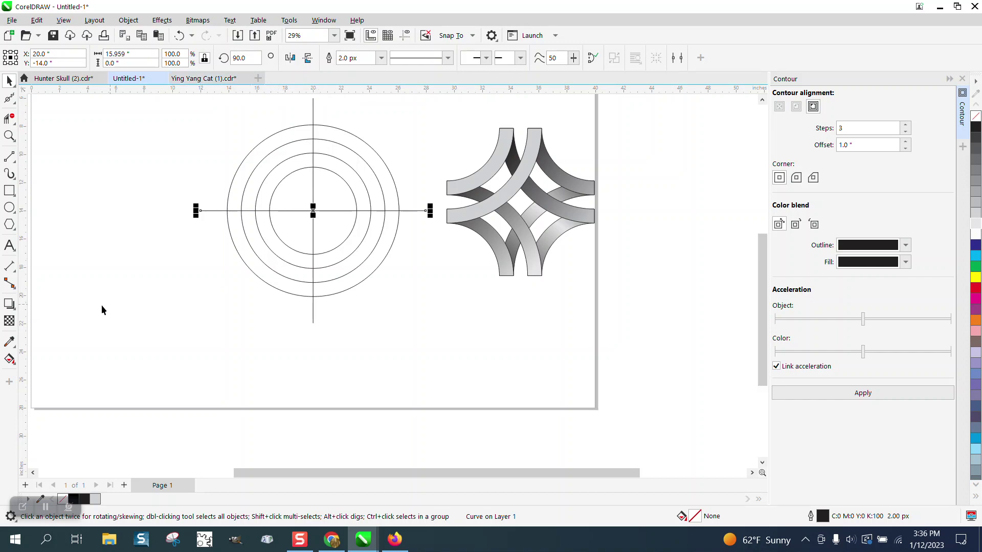
Smart Fill the lower-left quarters of the outer and inner bands, move them aside, and group them.
left_click(15, 367)
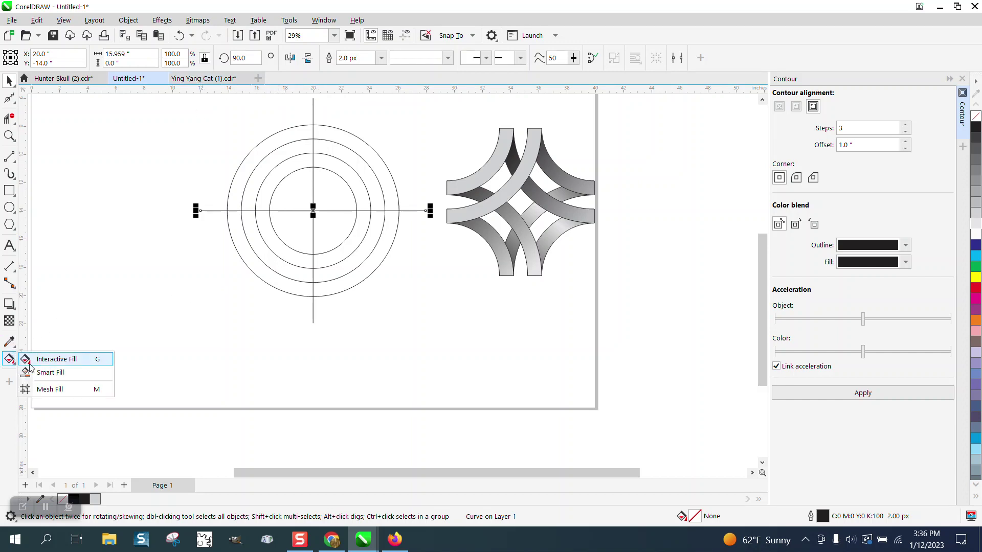
left_click(49, 370)
left_click(256, 267)
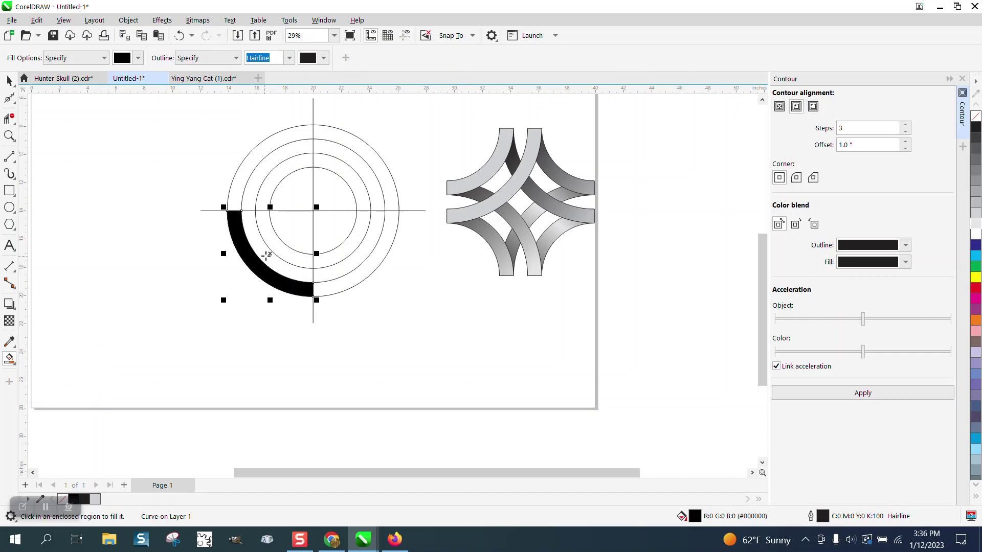
left_click(271, 251)
key("space")
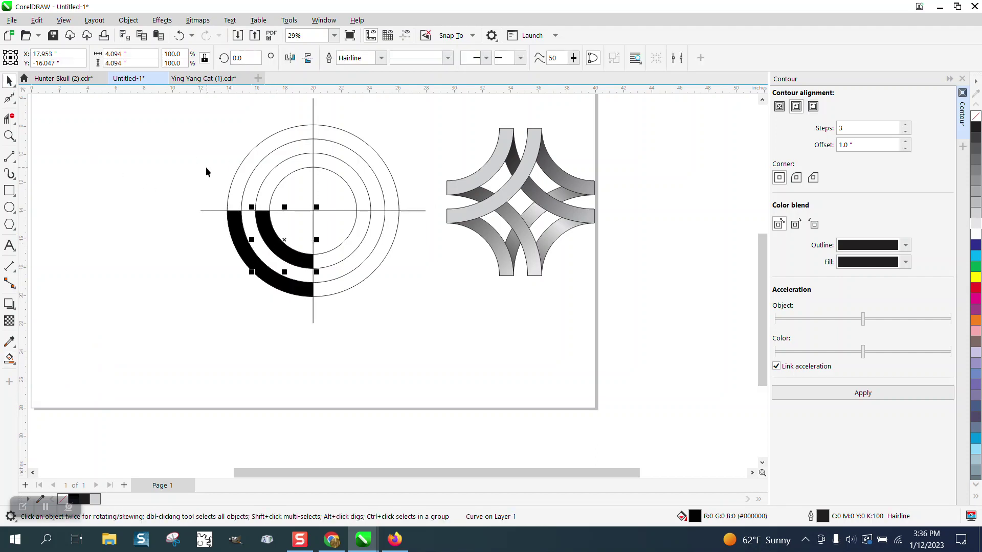
left_click_drag(204, 179, 334, 306)
left_click_drag(293, 253, 168, 347)
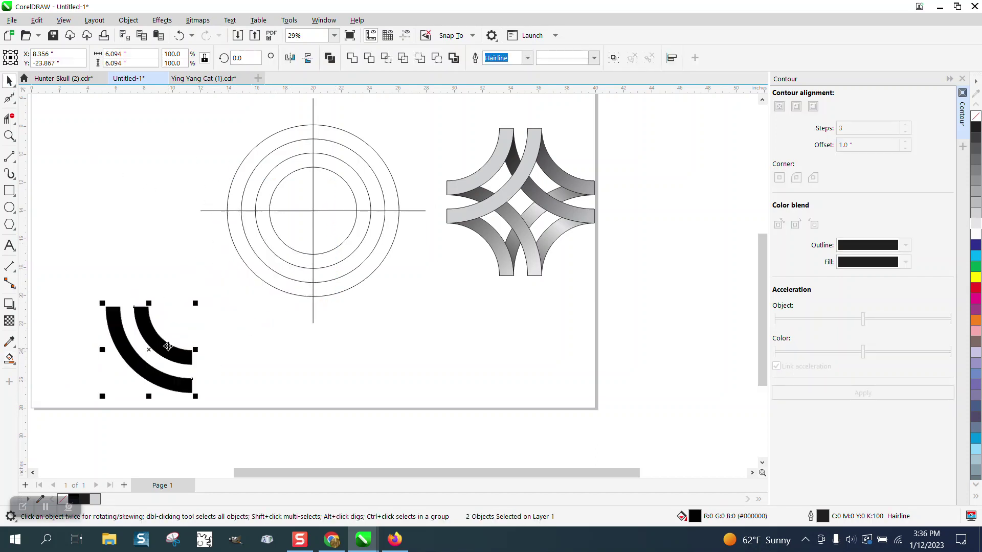
key("ctrl+g")
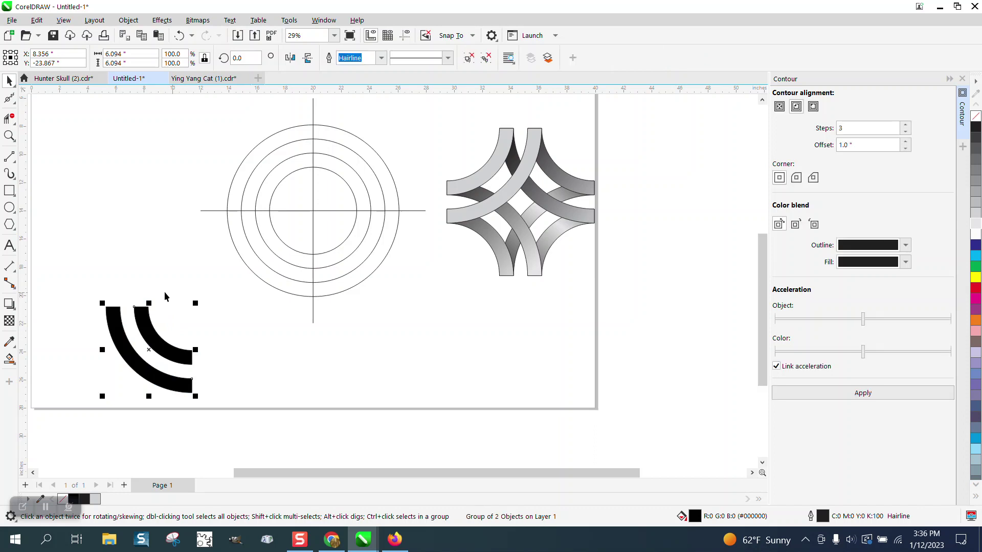
Move the contour rings and both crosshair lines off the page to the right.
scroll(172, 292, "down", 2)
left_click_drag(194, 148, 345, 326)
left_click_drag(265, 242, 624, 261)
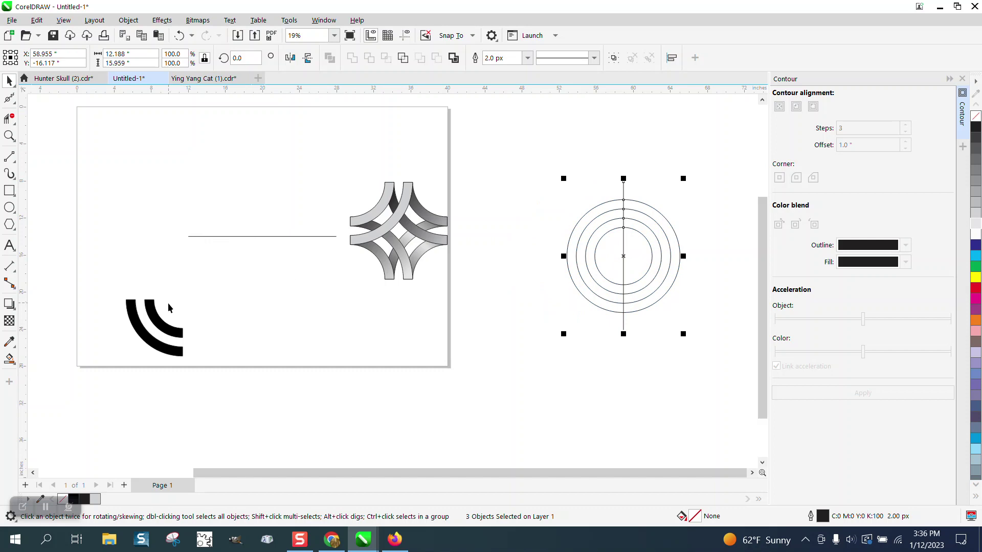
left_click(168, 53)
left_click(179, 36)
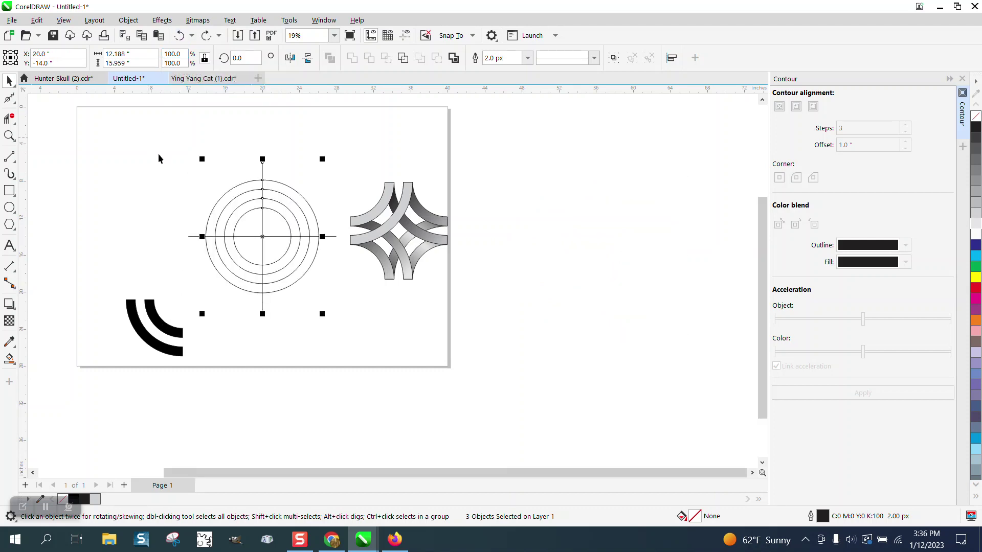
left_click_drag(148, 138, 345, 326)
left_click_drag(265, 240, 659, 249)
Centre the arc pair on the page, fill it 20% grey, and zoom in on it.
left_click_drag(156, 325, 285, 227)
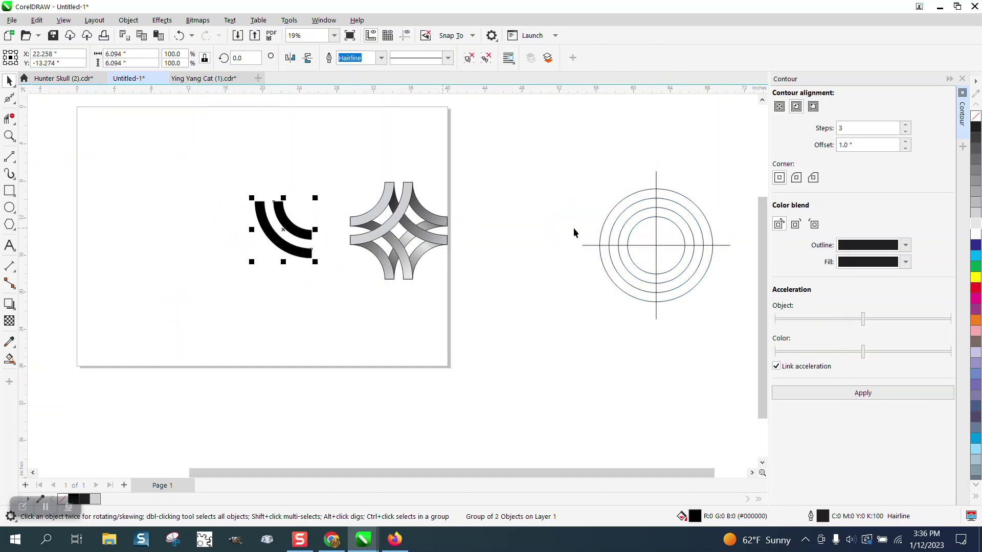
left_click(976, 214)
left_click(9, 136)
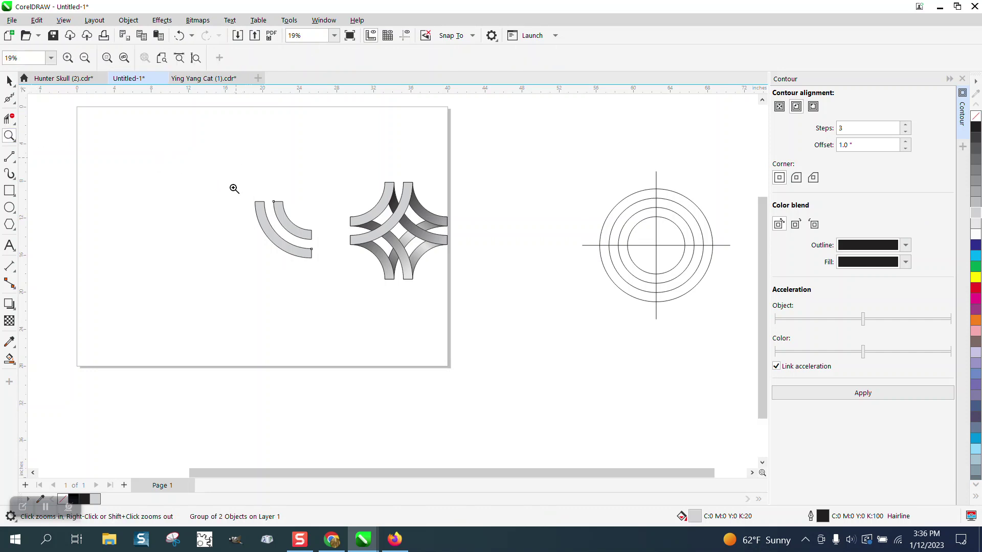
left_click_drag(234, 189, 425, 322)
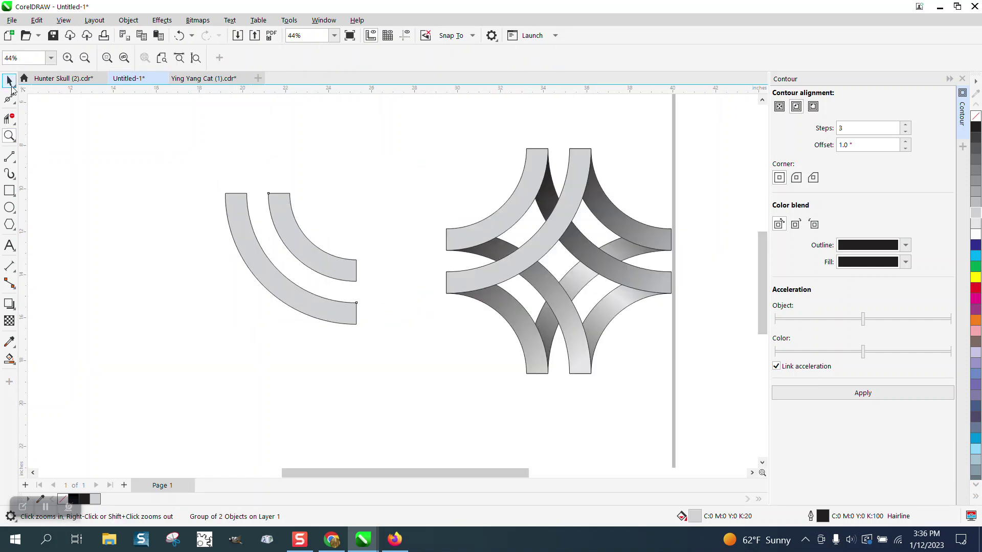
left_click(9, 80)
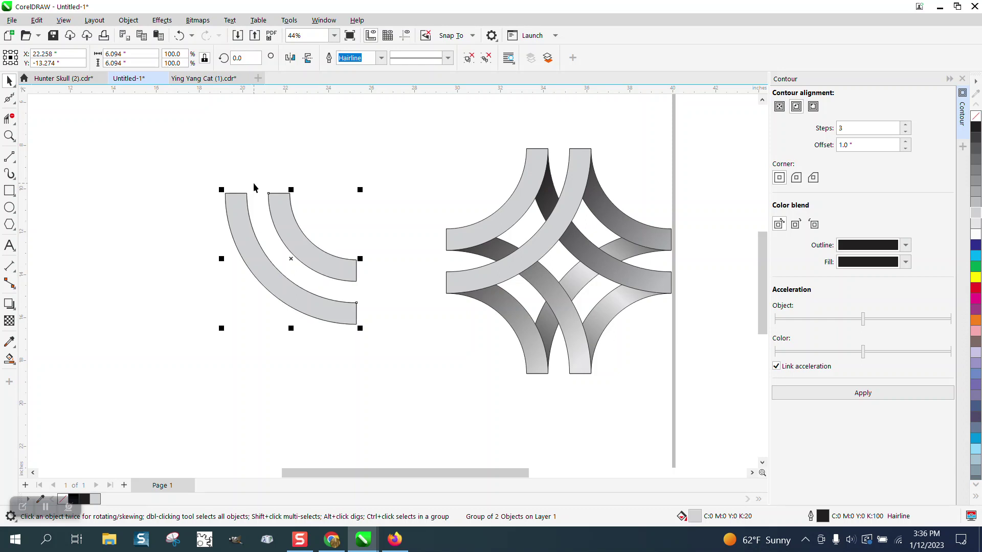
Mirror the grey arc pair and snap it against the other arcs at top centre.
left_click_drag(362, 259, 197, 262)
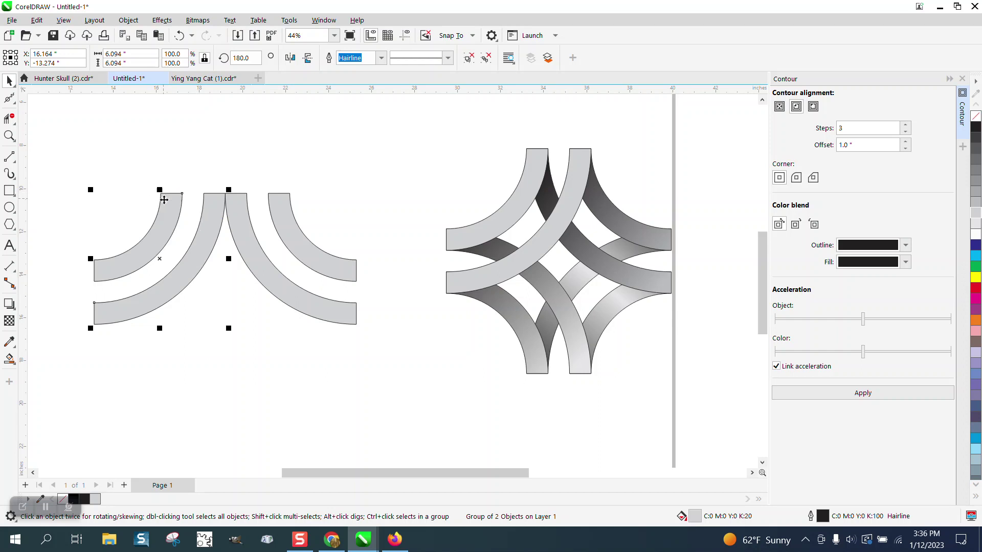
left_click_drag(161, 193, 229, 201)
scroll(186, 191, "down", 1)
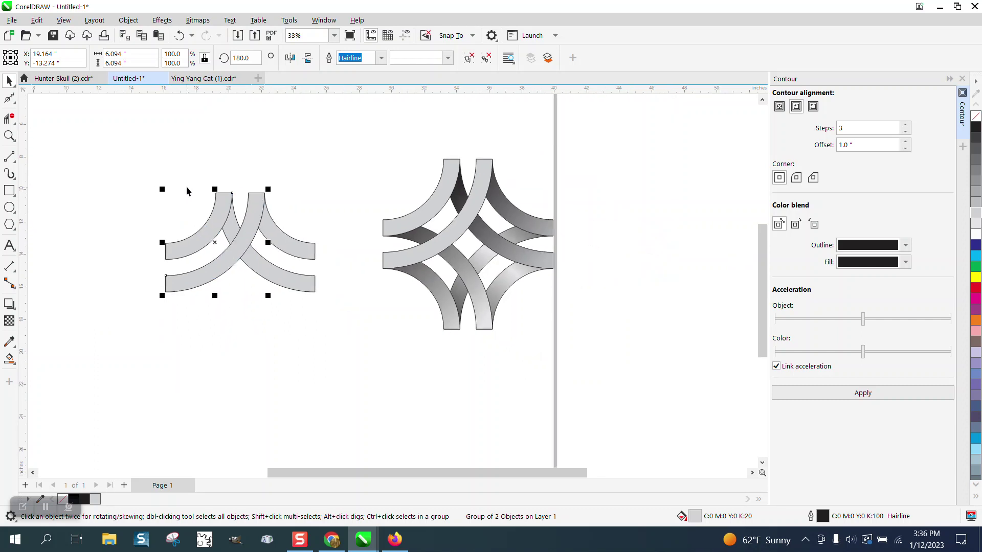
Mirror a copy of both arc pairs downward and move it up to interlock as a four-pointed star.
left_click_drag(277, 290, 375, 345)
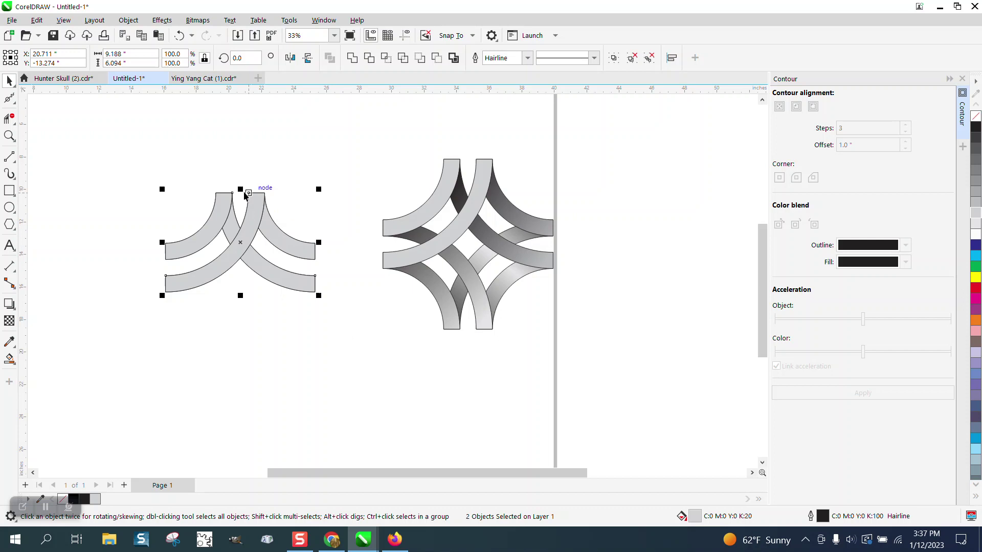
left_click_drag(241, 189, 248, 341)
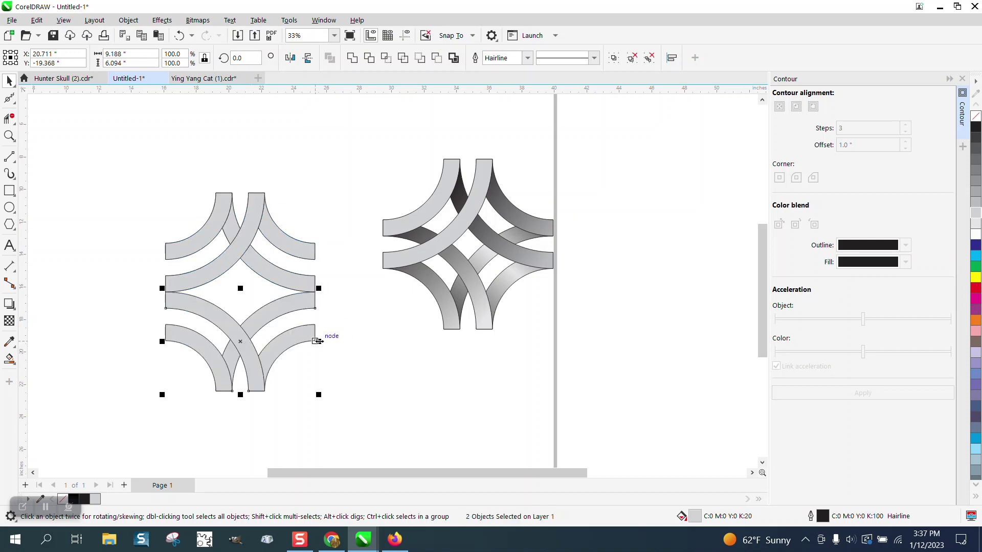
left_click_drag(315, 350, 315, 293)
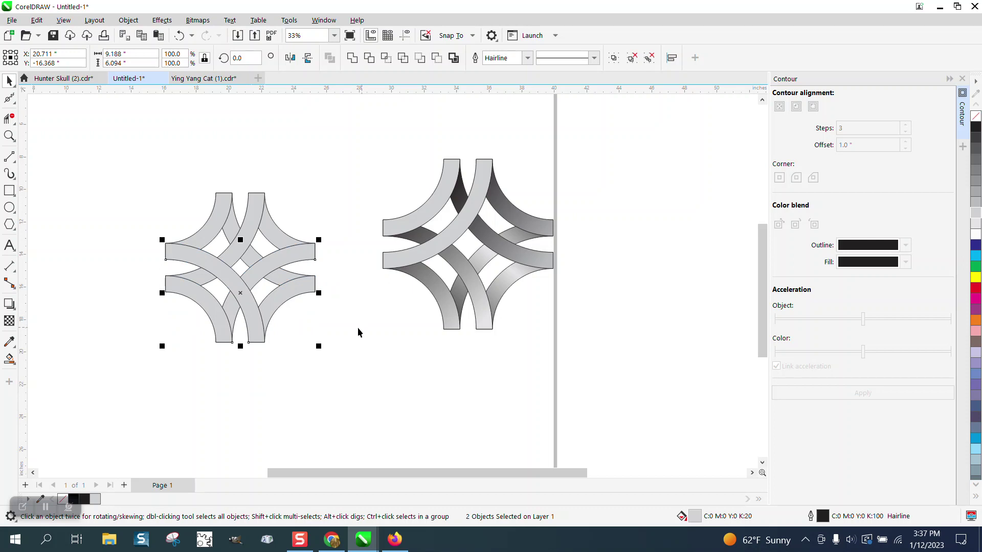
left_click(10, 136)
left_click_drag(145, 174, 388, 403)
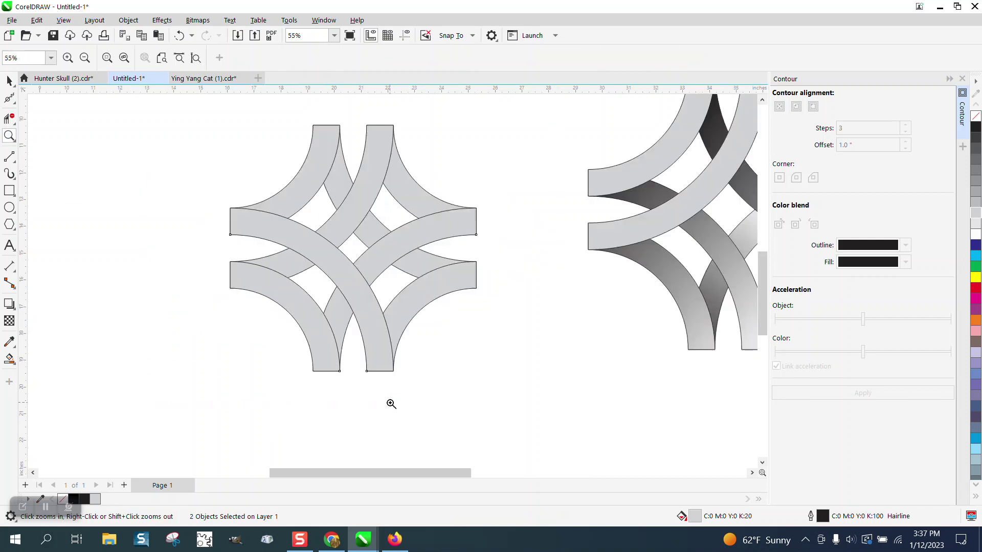
Select the left knot group, undo an accidental move, and ungroup it.
left_click(9, 81)
left_click(281, 225)
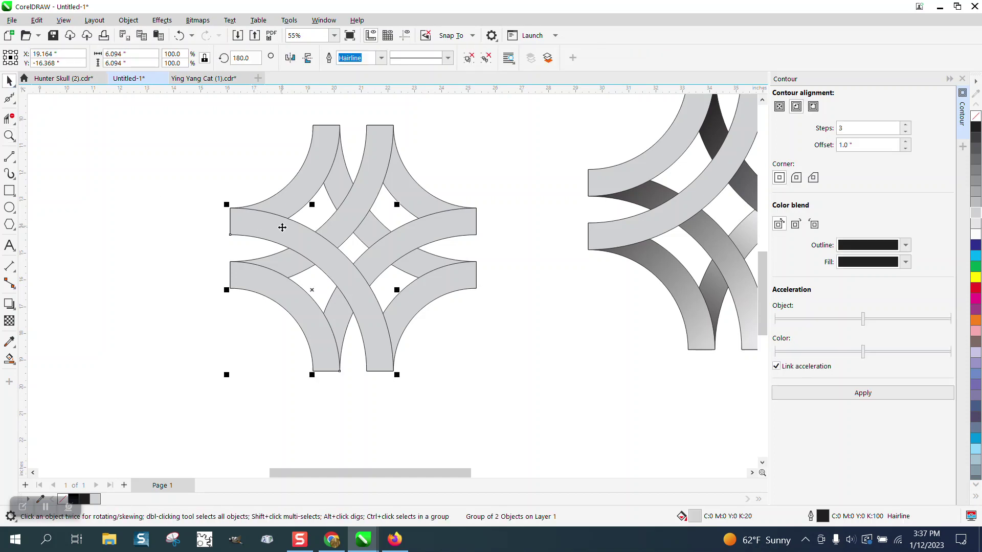
left_click_drag(282, 227, 162, 286)
left_click(179, 35)
left_click(128, 20)
mouse_move(154, 223)
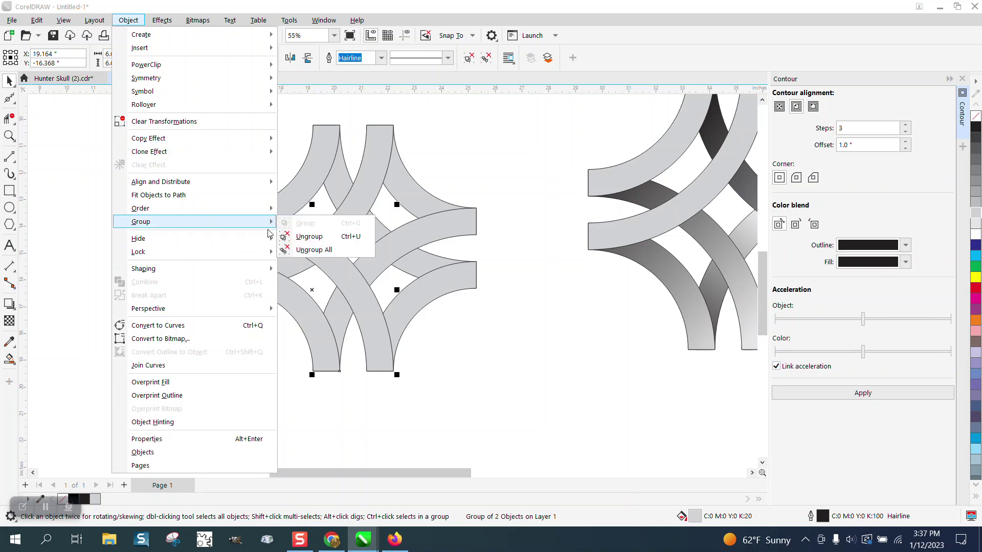
left_click(305, 235)
Select the upper-right arc pair and fully ungroup it with Ungroup All.
left_click(153, 211)
left_click(303, 234)
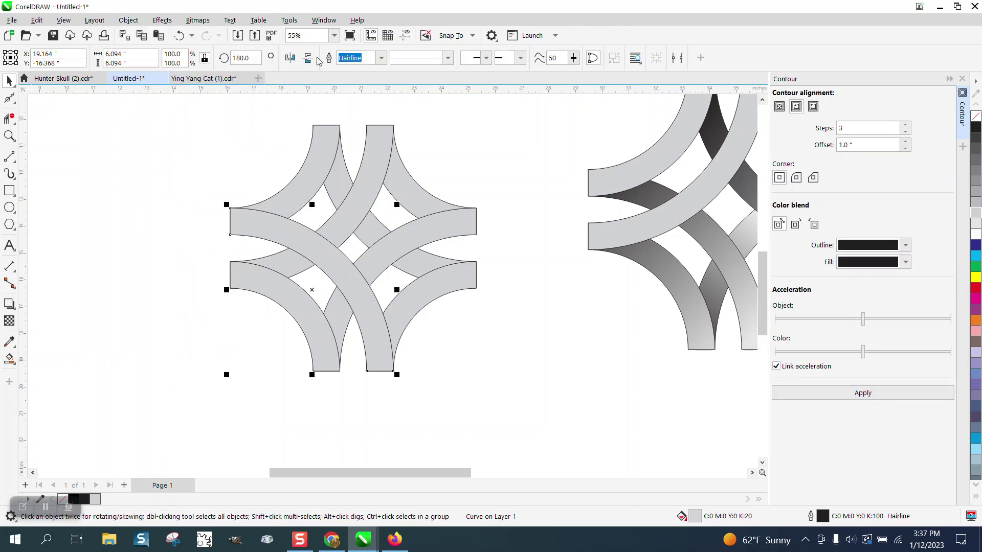
left_click(129, 20)
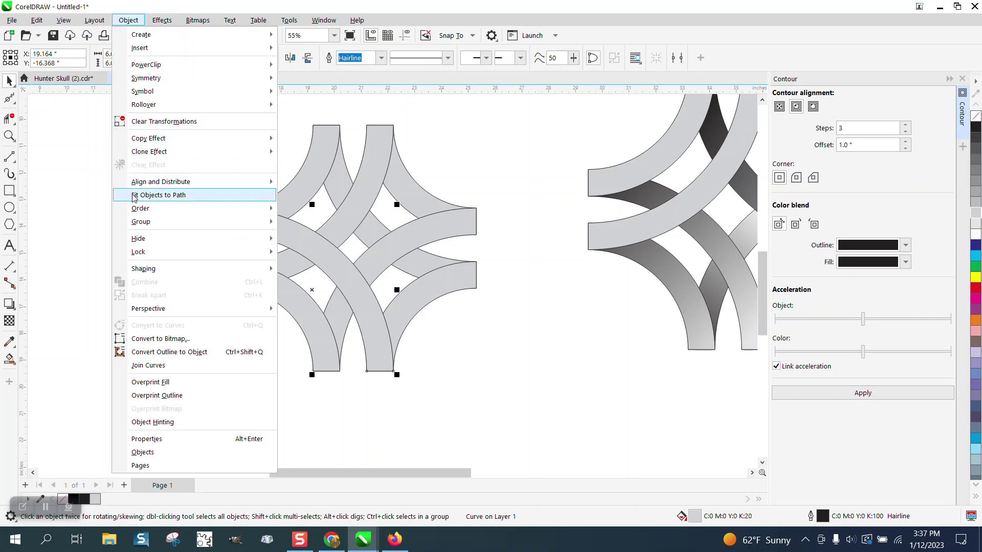
key("Escape")
key("Escape")
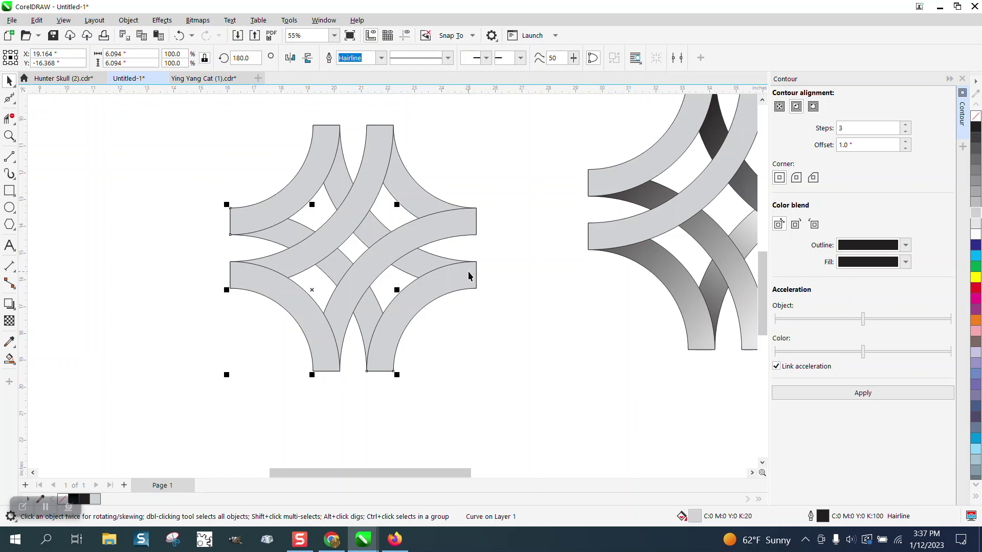
left_click(428, 205)
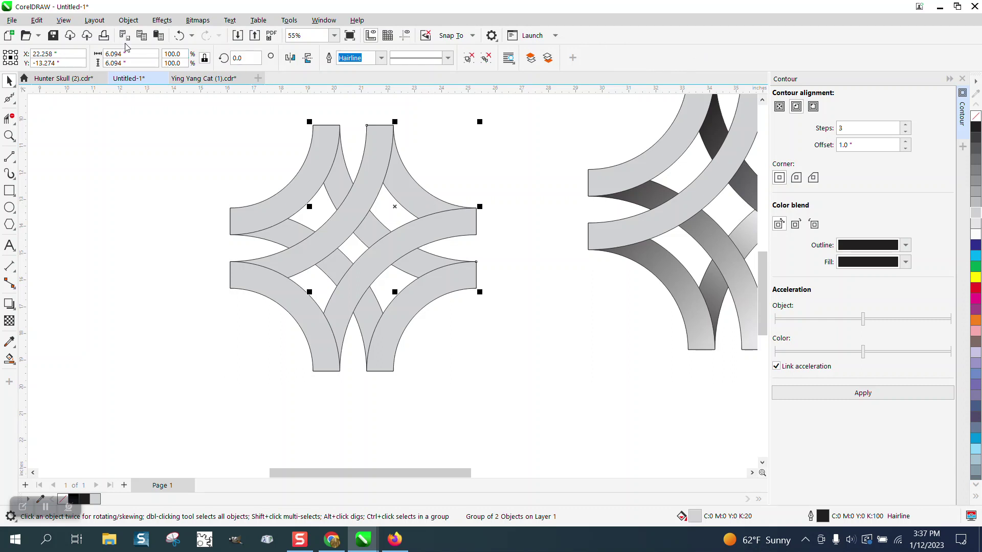
left_click(128, 20)
mouse_move(146, 222)
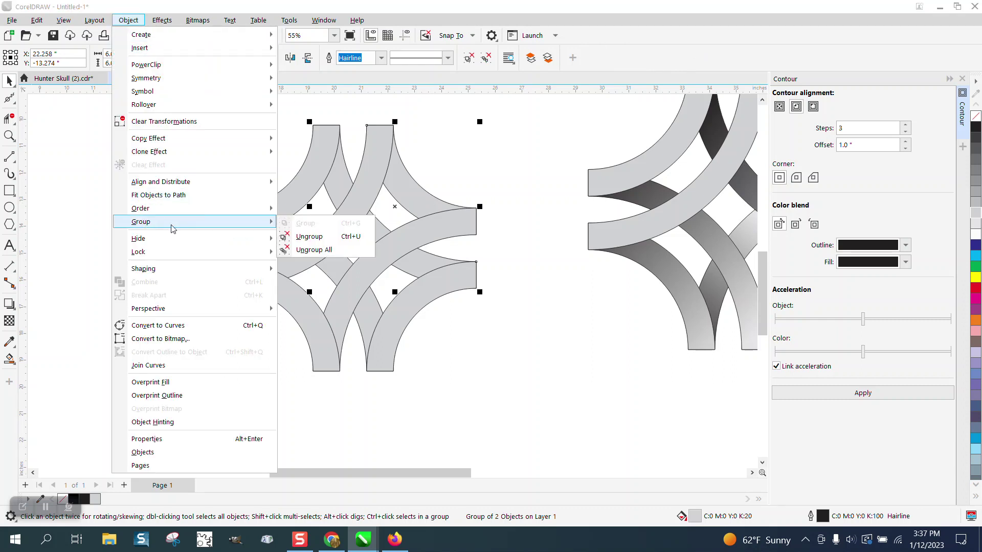
left_click(331, 249)
Bring the upper-right arc to the front of the page, then undo the reordering.
left_click(492, 161)
left_click(370, 162)
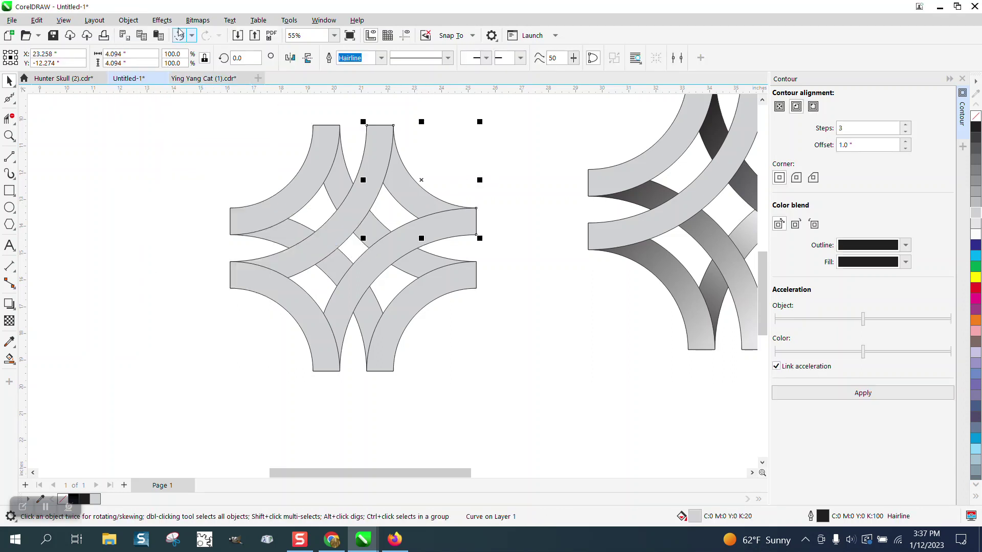
left_click(128, 20)
mouse_move(146, 224)
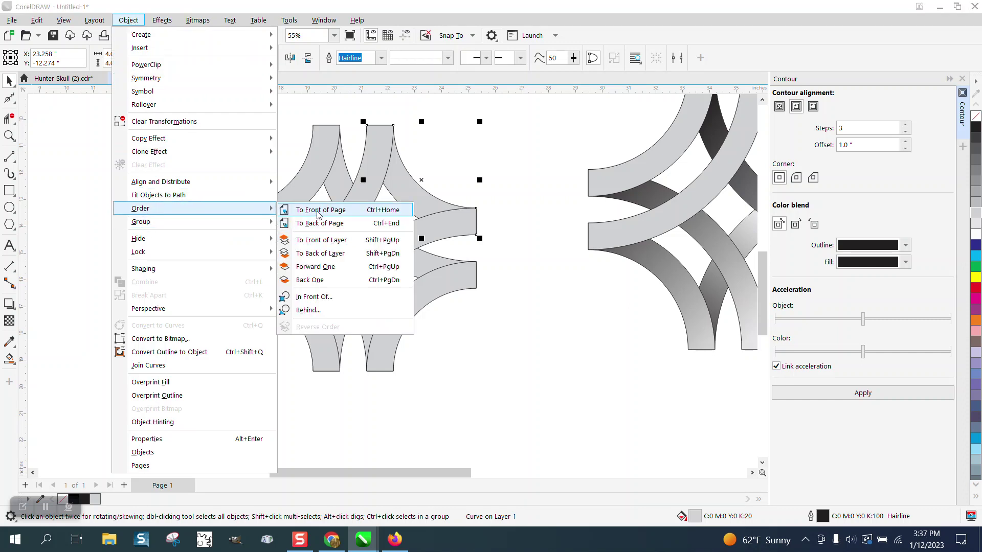
left_click(323, 209)
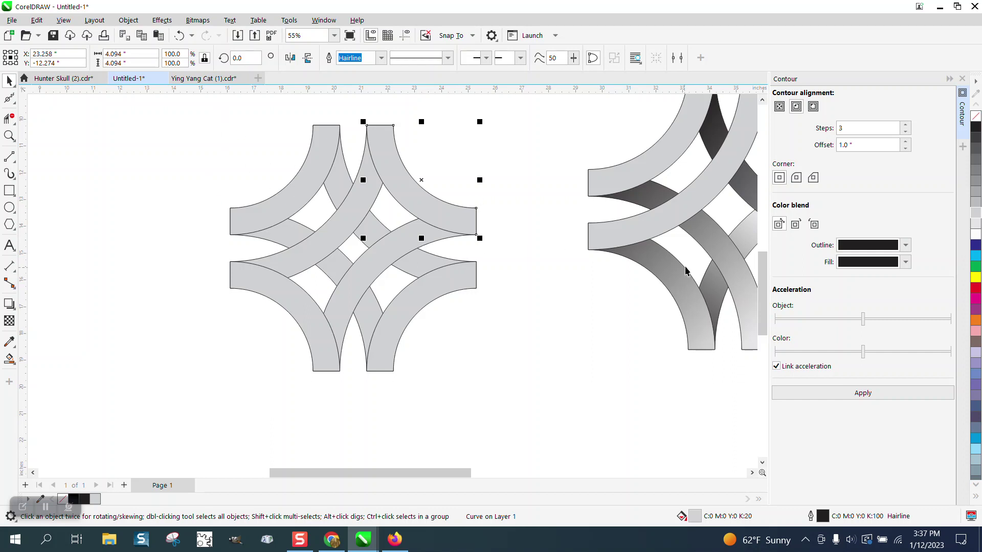
left_click(178, 35)
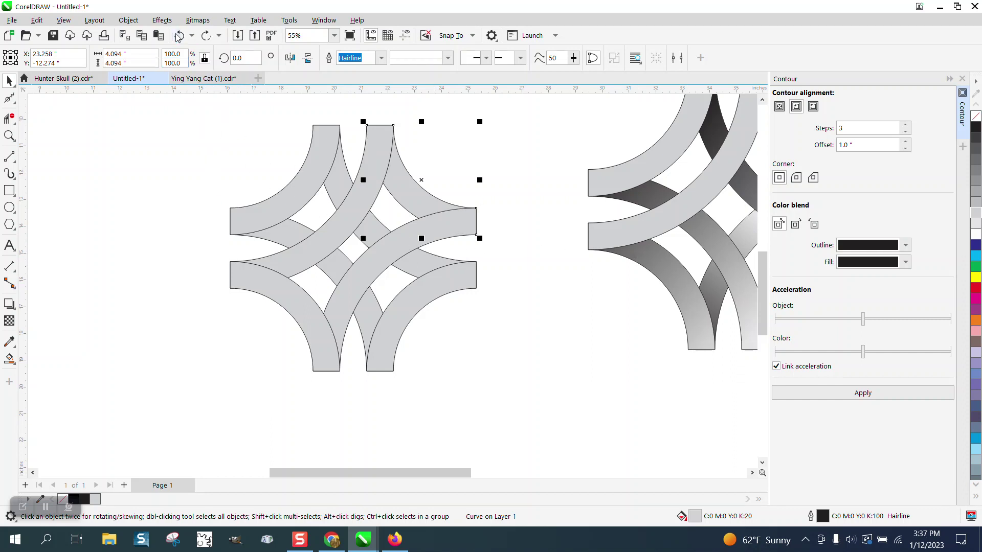
Undo the reordering and ungrouping, test-move an arc, and redo to restore the weave.
left_click(179, 35)
left_click(178, 36)
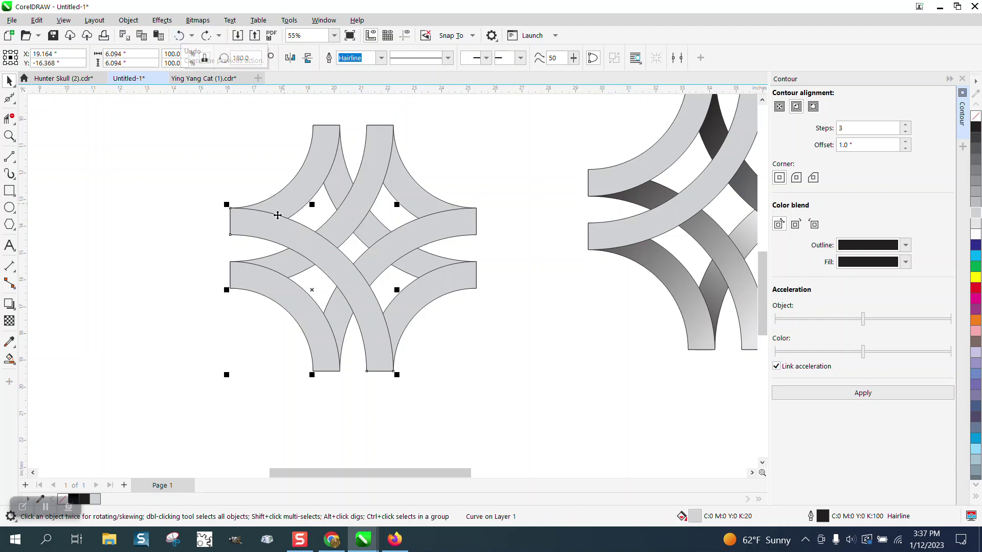
left_click(178, 36)
left_click(291, 347)
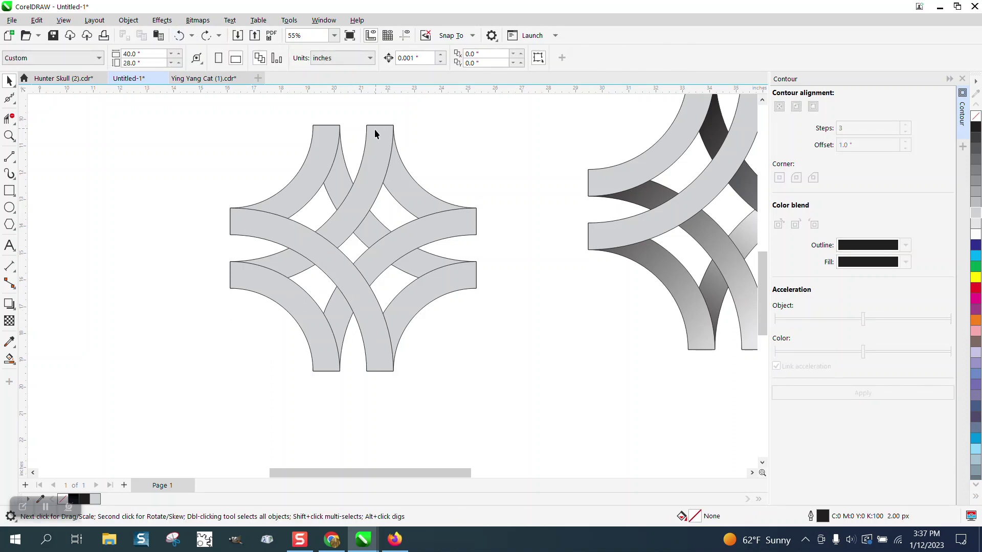
left_click(354, 276)
left_click_drag(354, 276, 269, 326)
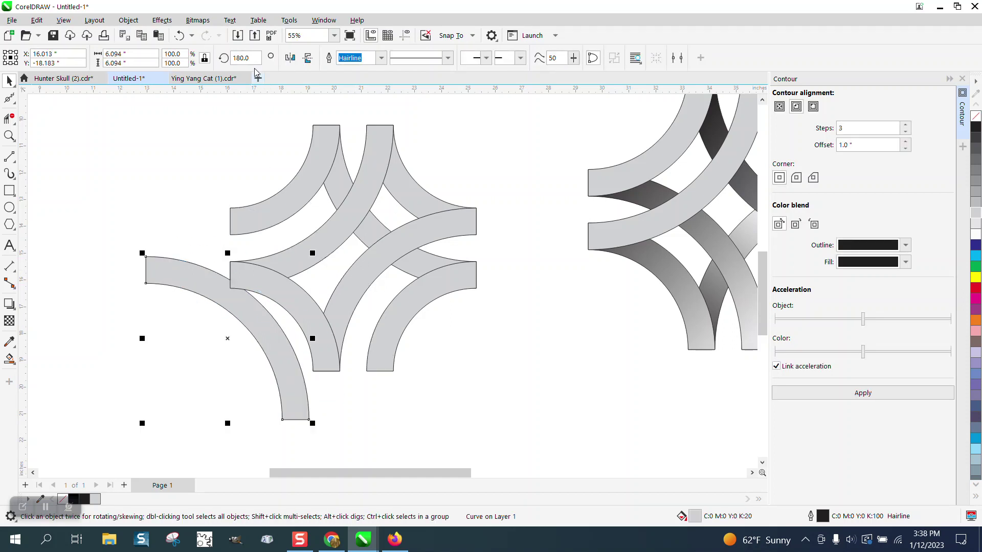
left_click(179, 36)
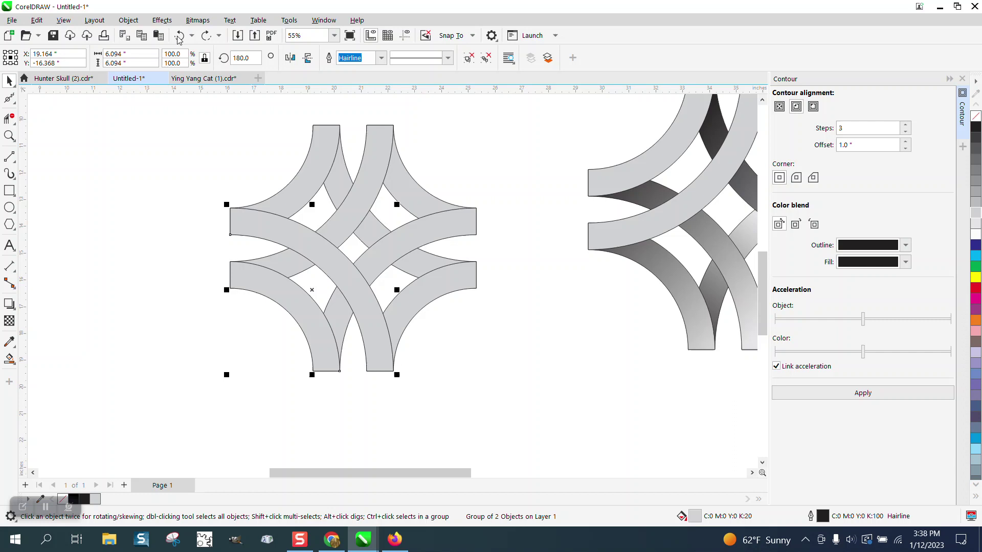
left_click(179, 37)
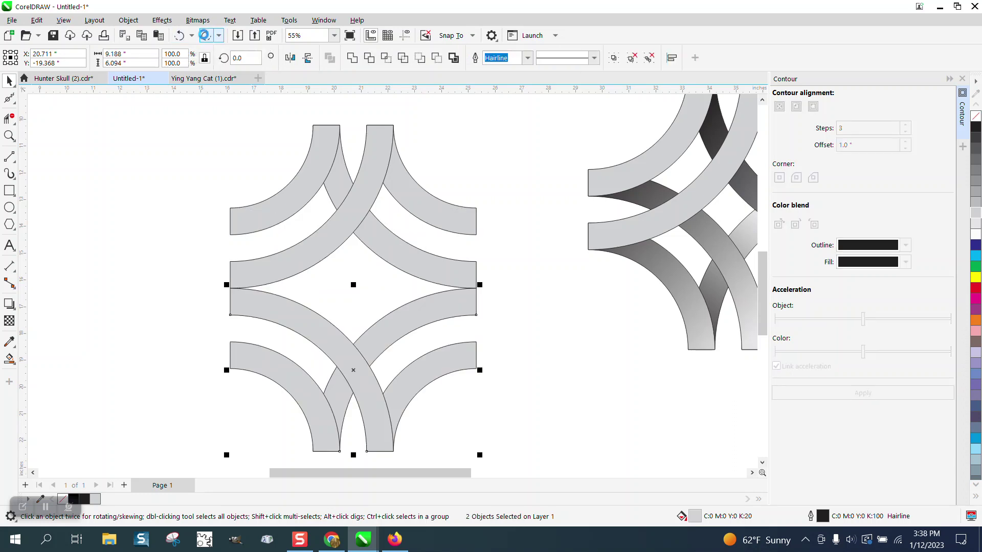
left_click(205, 36)
Test-move the upper arc pair to the left and undo it, keeping the woven layout.
left_click(153, 146)
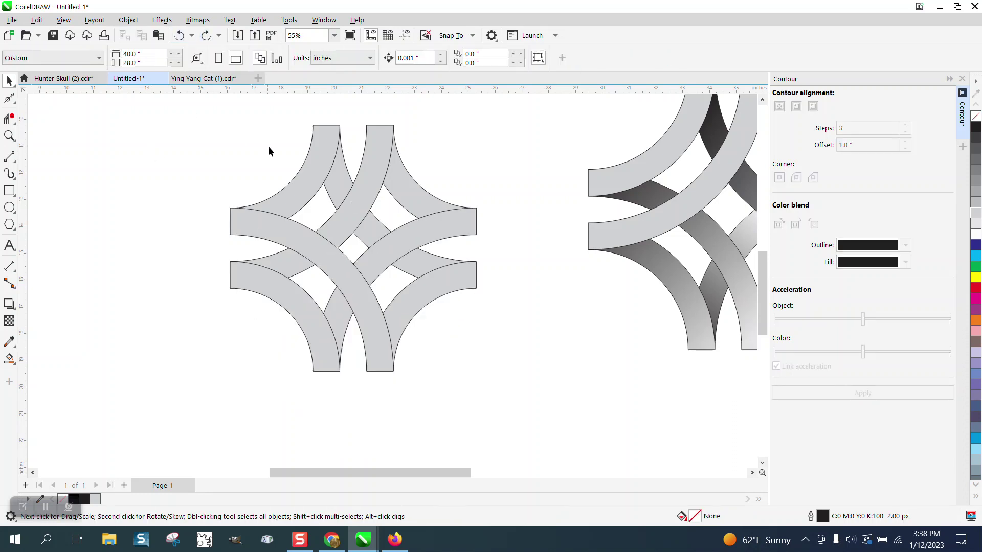
left_click(322, 170)
left_click_drag(321, 166, 180, 160)
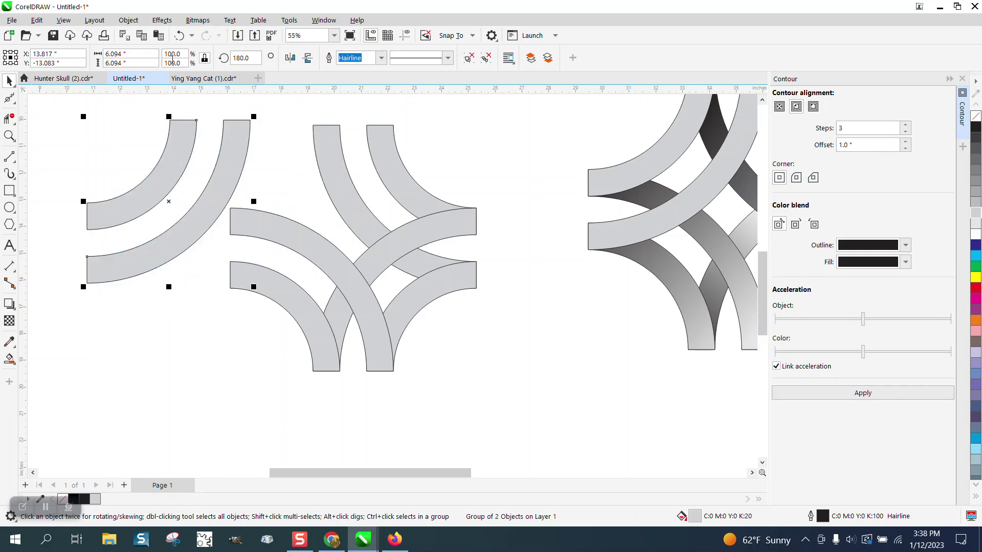
left_click(179, 36)
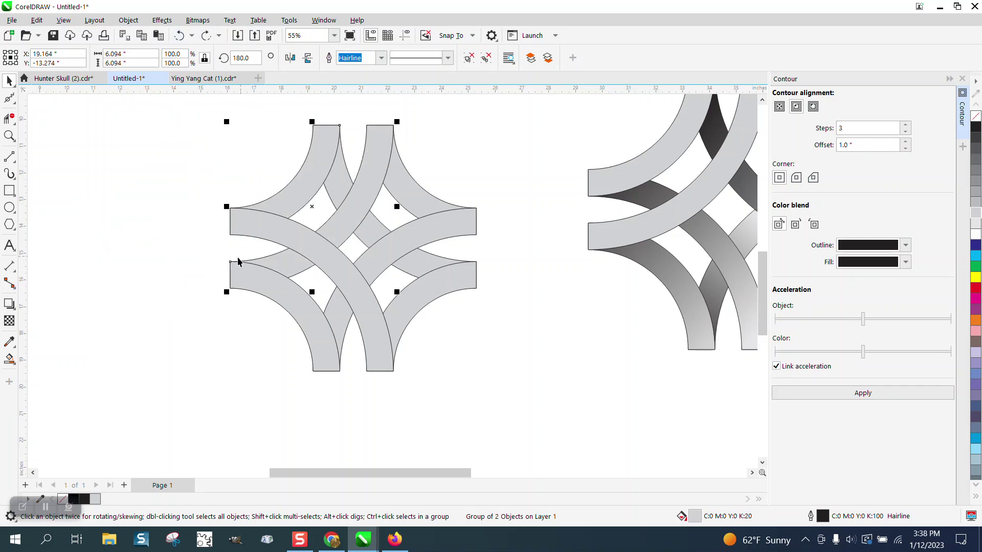
Give the upper-left arc pair a black-to-grey fountain fill and shift its midpoint lighter.
left_click(11, 362)
left_click(14, 364)
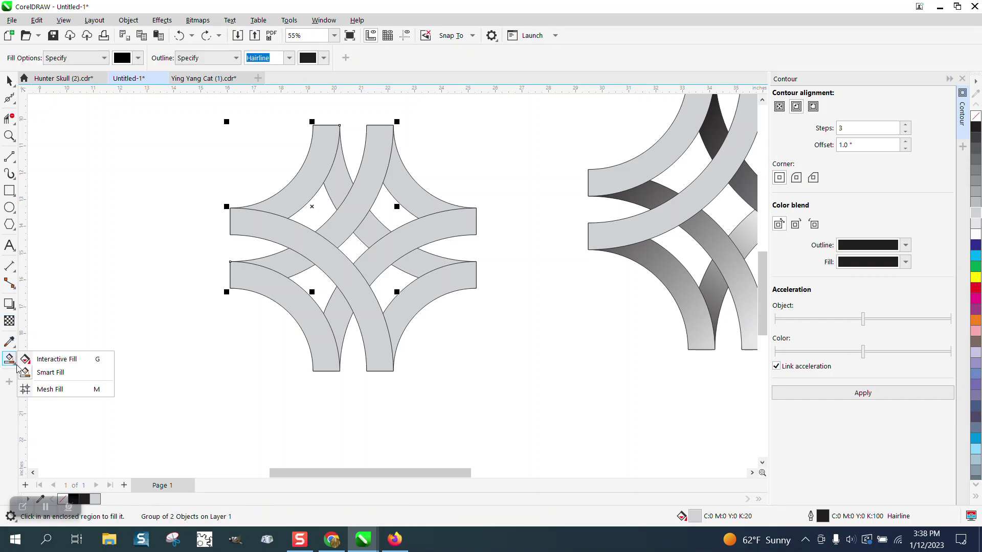
left_click(41, 358)
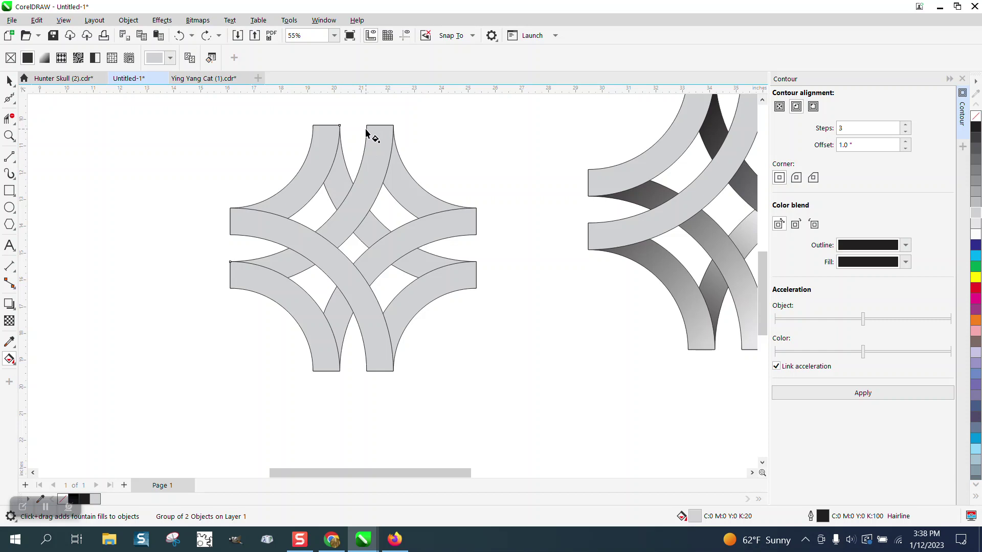
left_click_drag(369, 131, 248, 278)
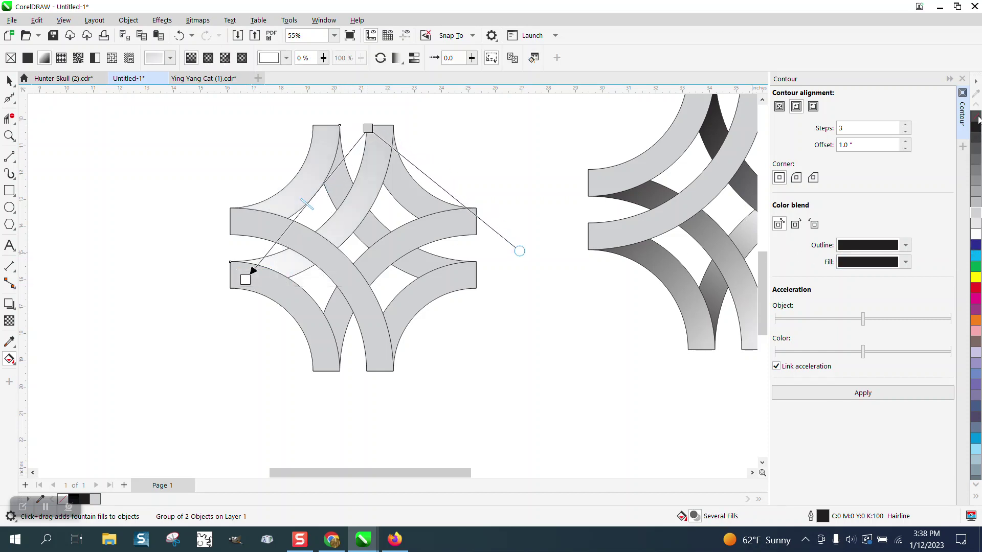
left_click_drag(976, 126, 246, 280)
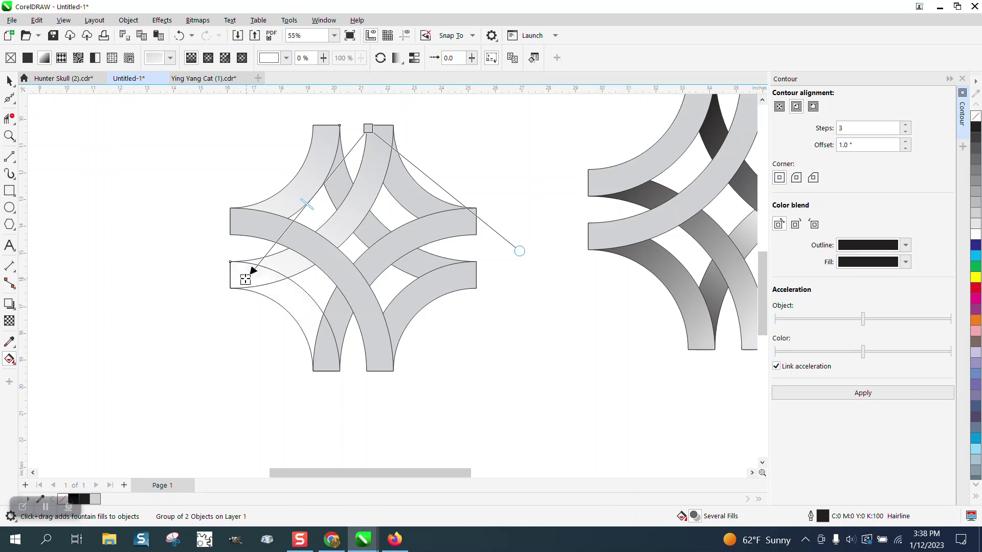
left_click(179, 35)
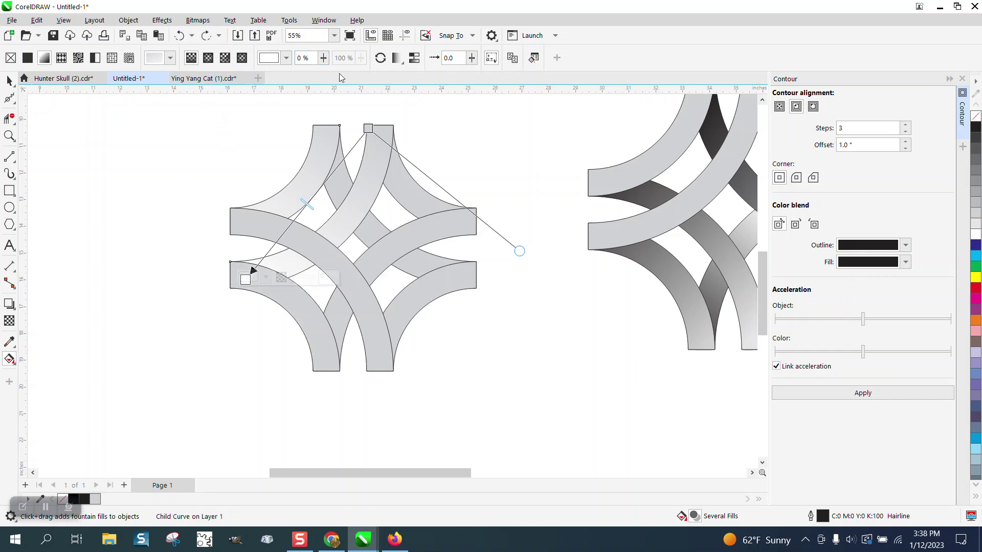
left_click_drag(976, 126, 246, 279)
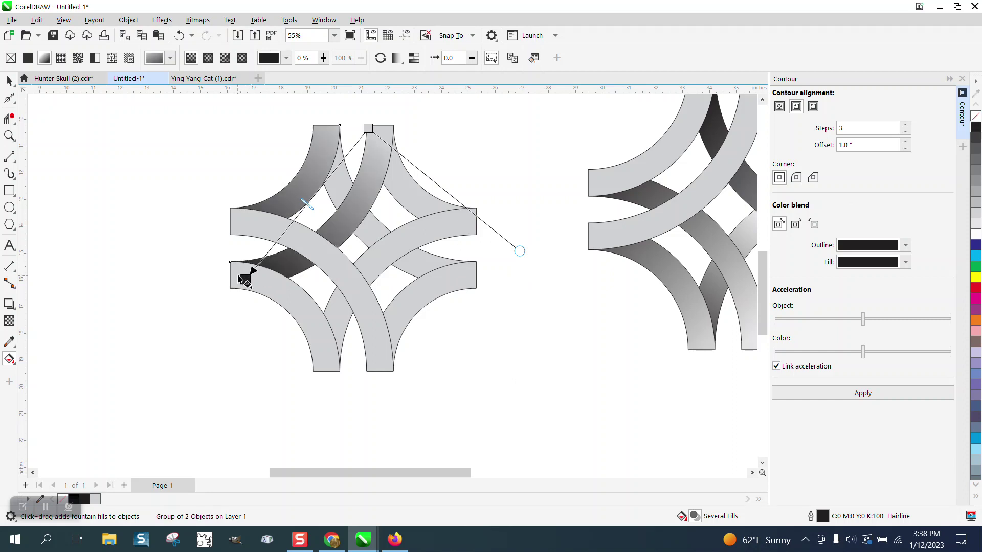
left_click_drag(307, 205, 294, 219)
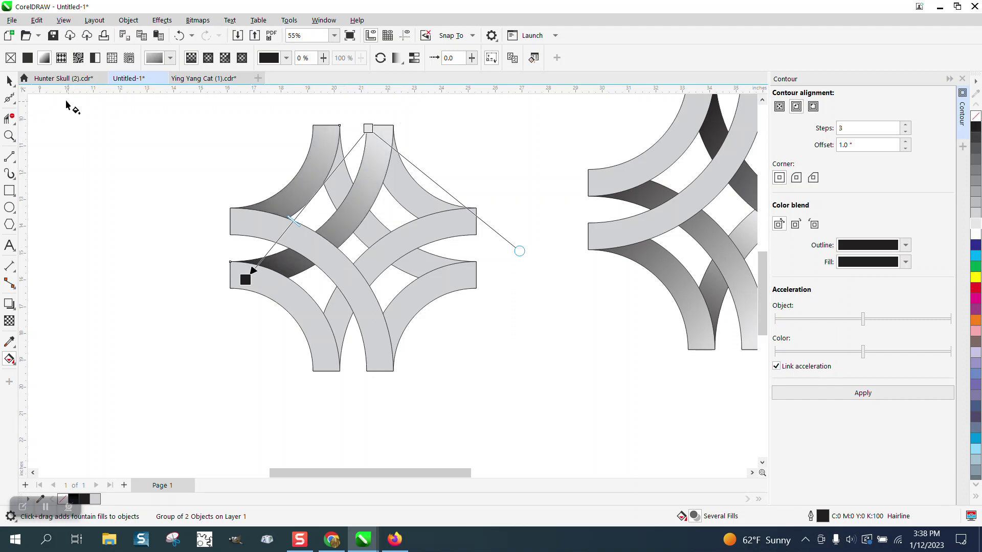
left_click(9, 81)
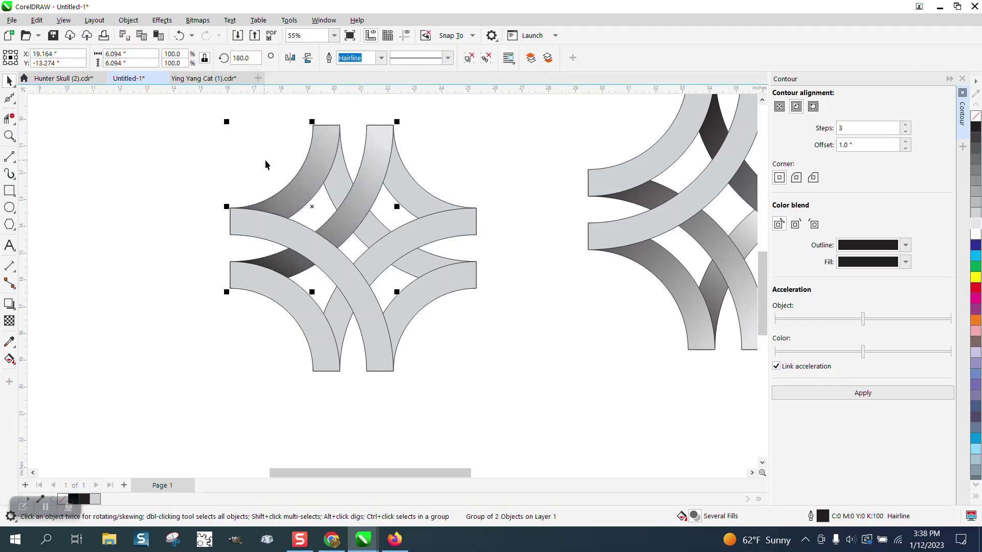
Give the upper-right arc pair an angled fountain fill with black at both ends.
left_click(417, 194)
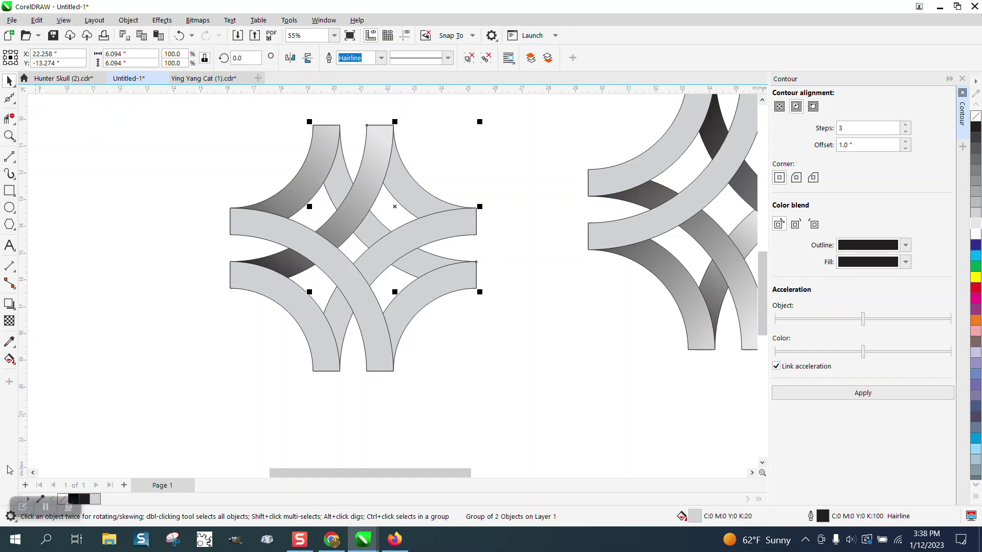
left_click(14, 369)
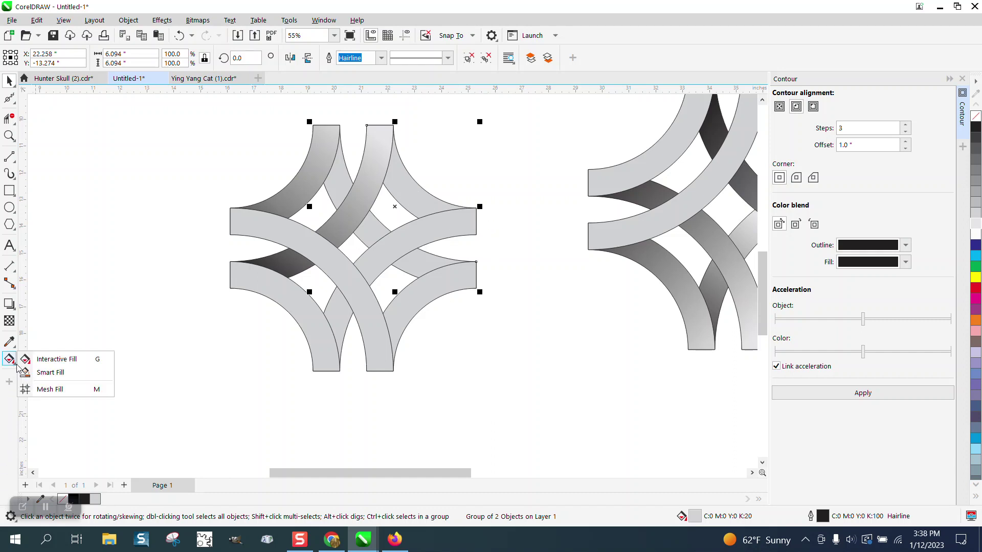
left_click(45, 355)
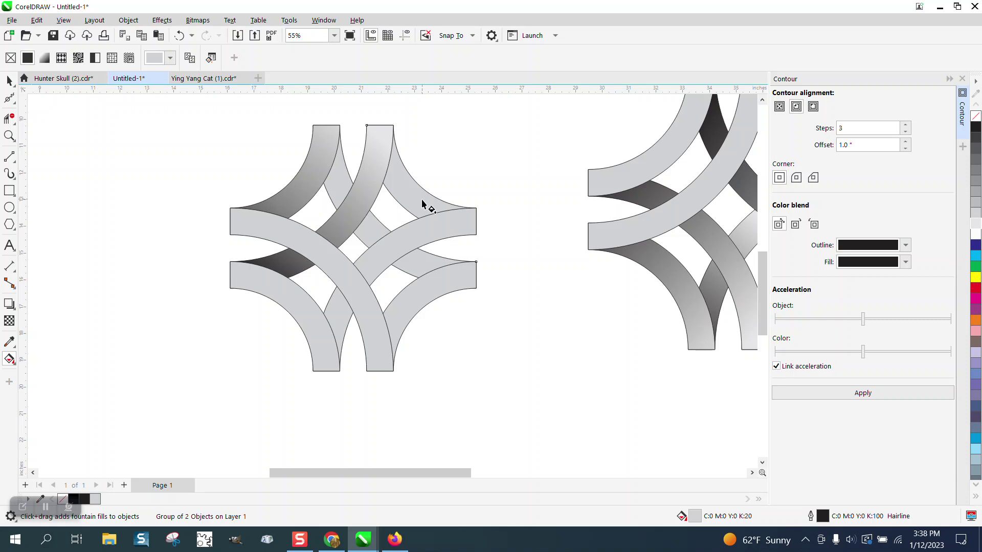
left_click_drag(430, 205, 346, 123)
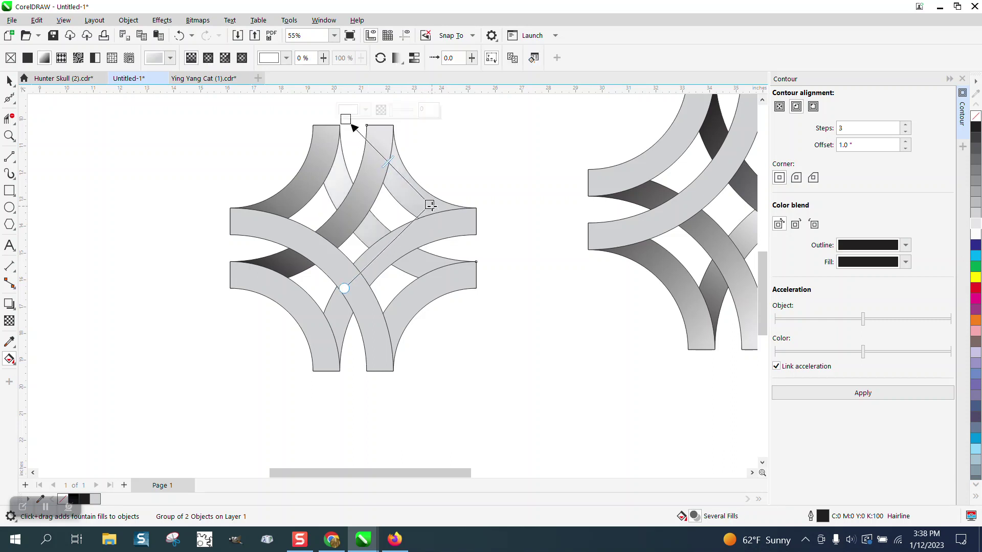
left_click_drag(429, 205, 484, 243)
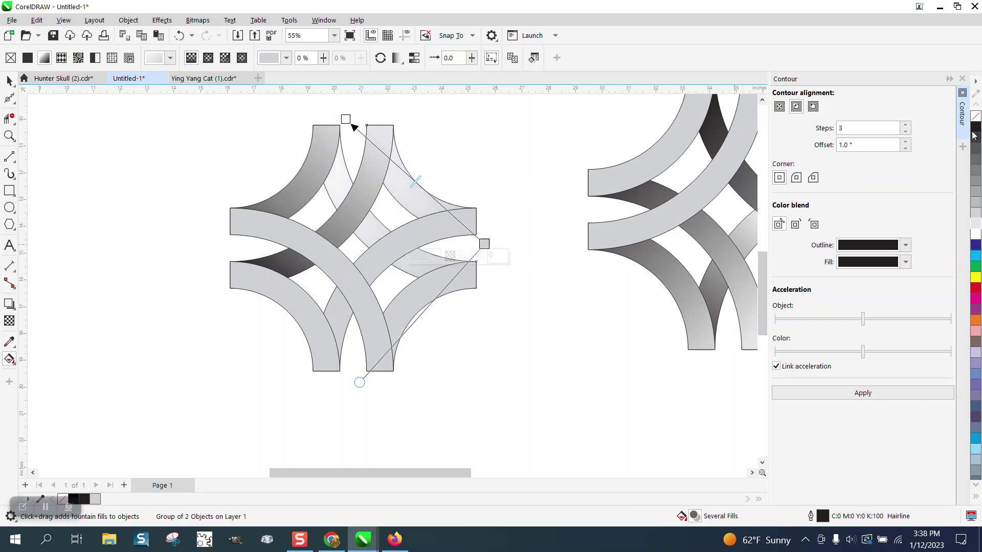
left_click_drag(975, 127, 346, 120)
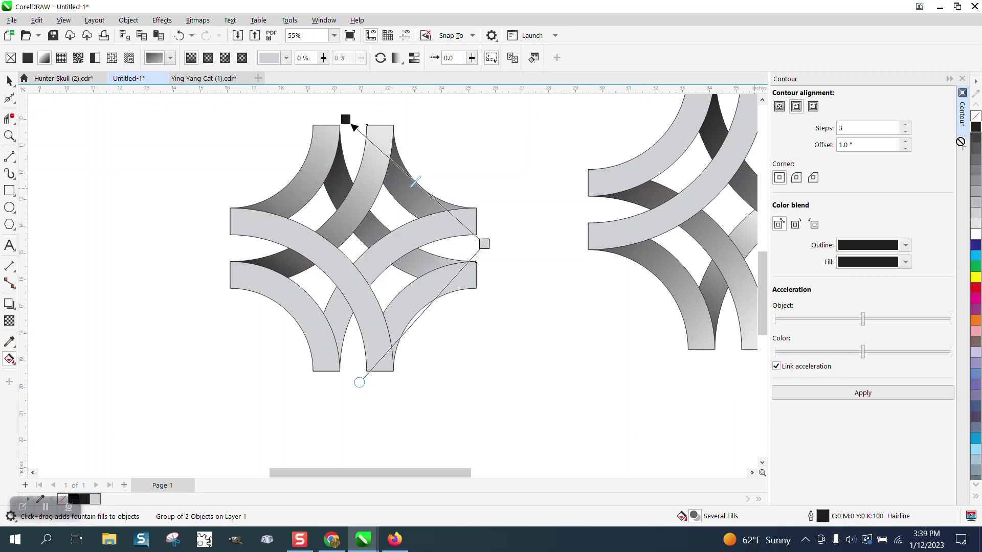
left_click_drag(960, 142, 485, 244)
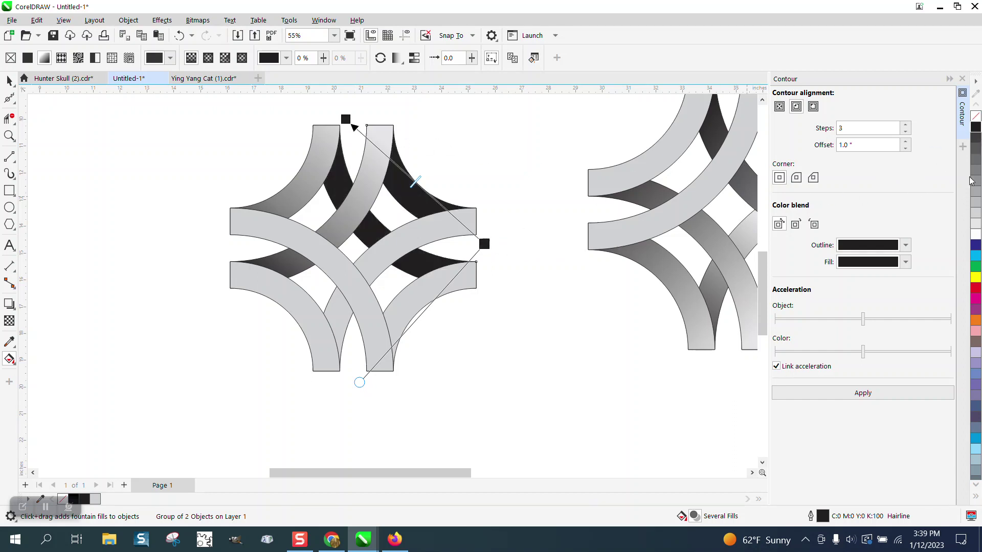
Add a light grey stop mid-gradient and nudge the gradient's start and end points.
left_click_drag(976, 225, 421, 188)
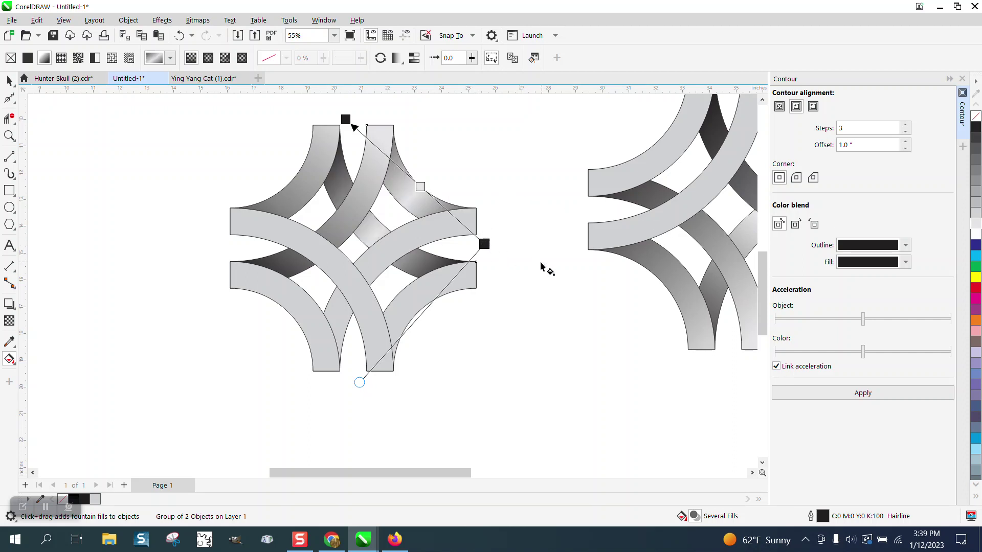
left_click(420, 187)
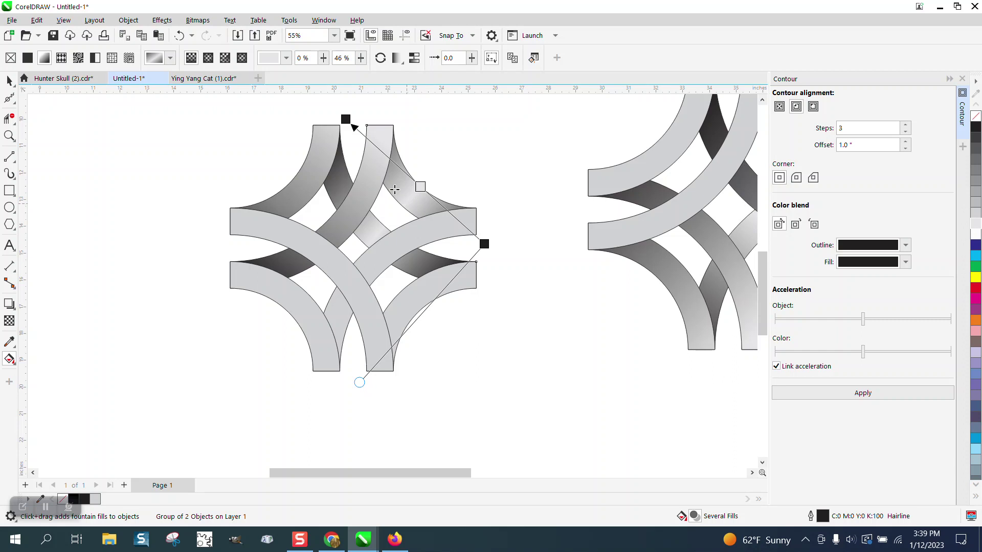
left_click_drag(345, 120, 335, 126)
left_click_drag(484, 244, 482, 252)
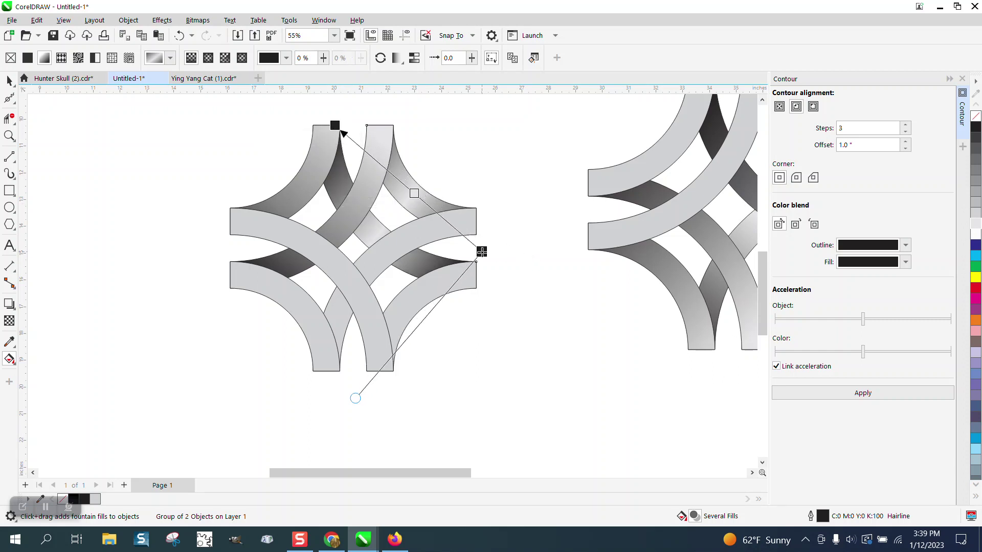
left_click(547, 284)
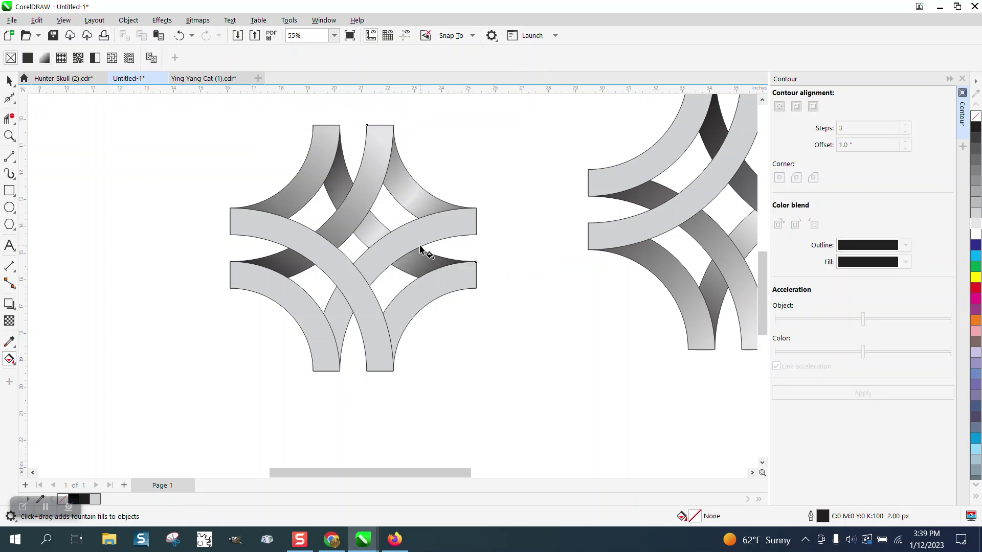
left_click(9, 81)
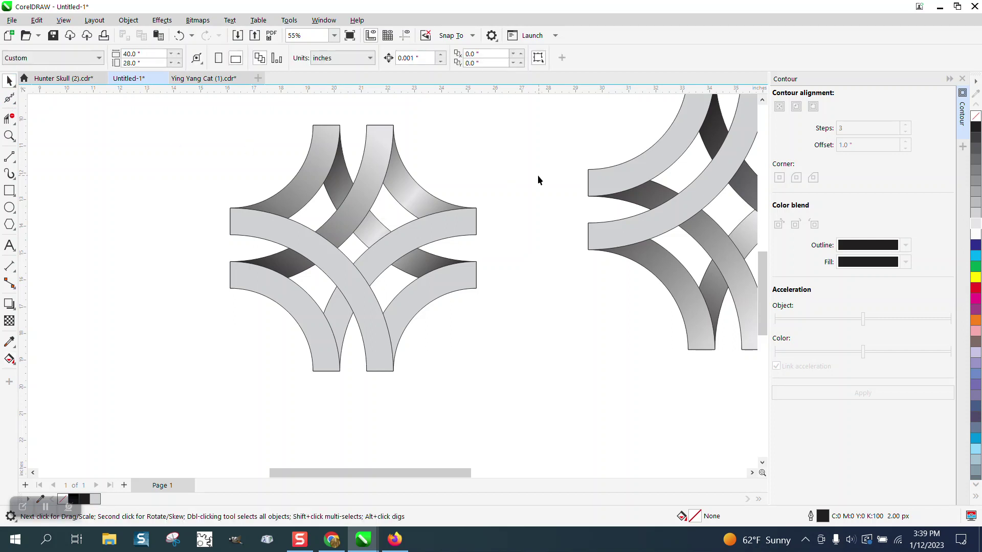
left_click(462, 234)
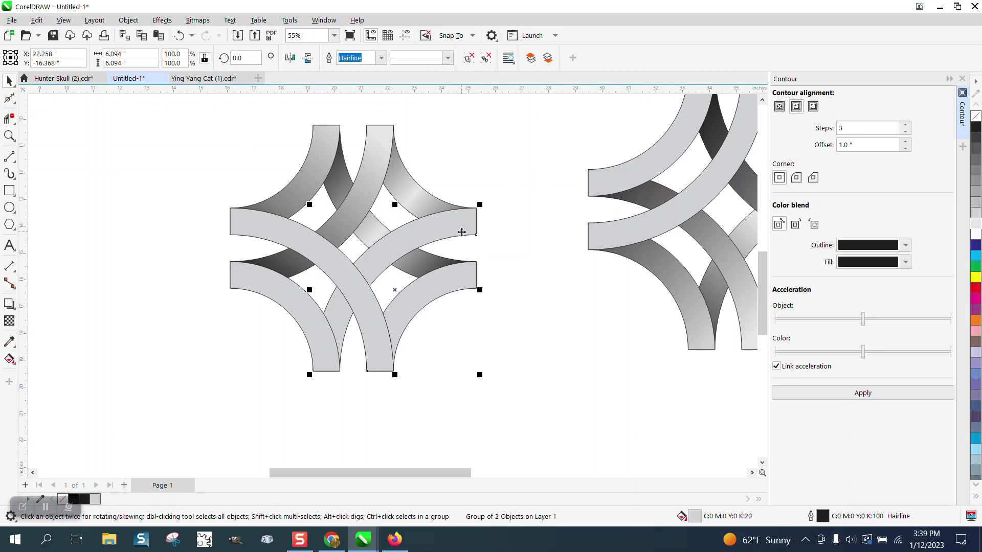
Fill the lower-right band pair with a fountain gradient running from black to grey.
left_click(10, 360)
left_click_drag(469, 221, 313, 381)
left_click_drag(978, 132, 315, 393)
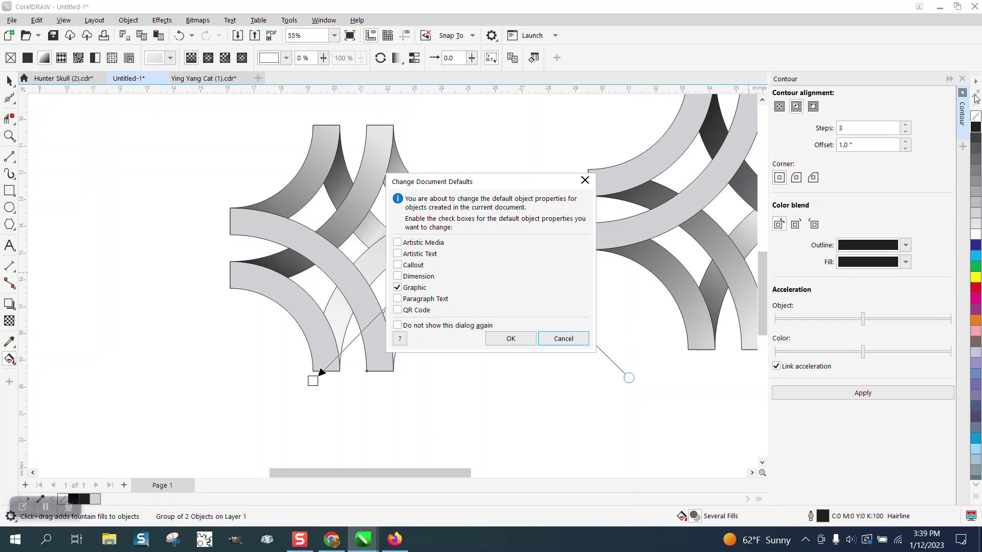
left_click(564, 339)
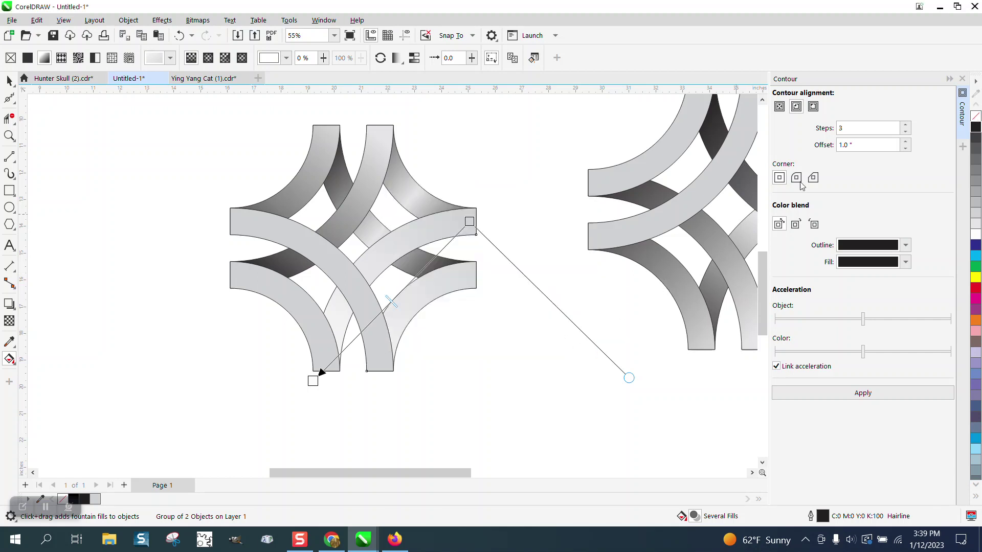
left_click_drag(385, 336, 313, 381)
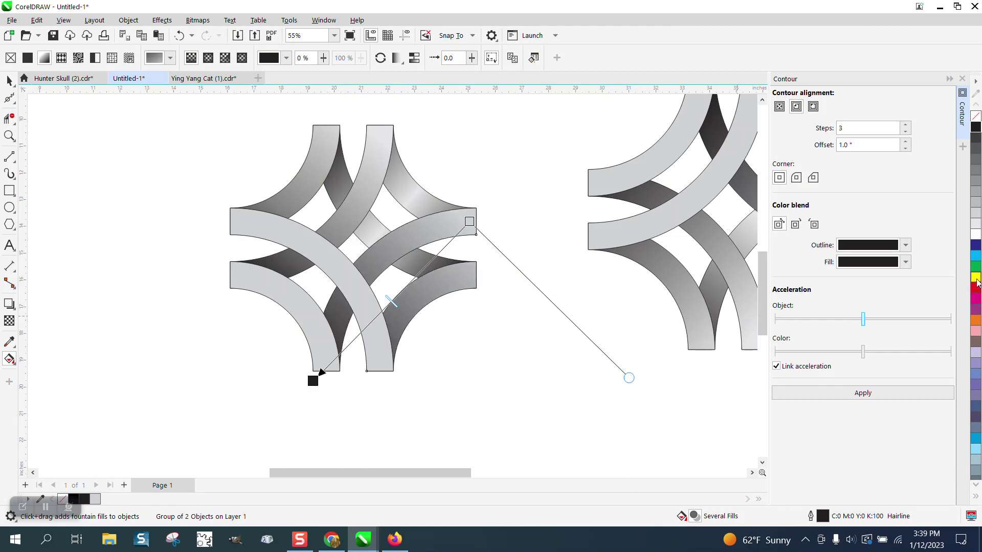
Turn the gradient start nodes of the right and upper bands yellow.
left_click_drag(977, 281, 471, 225)
left_click(388, 161)
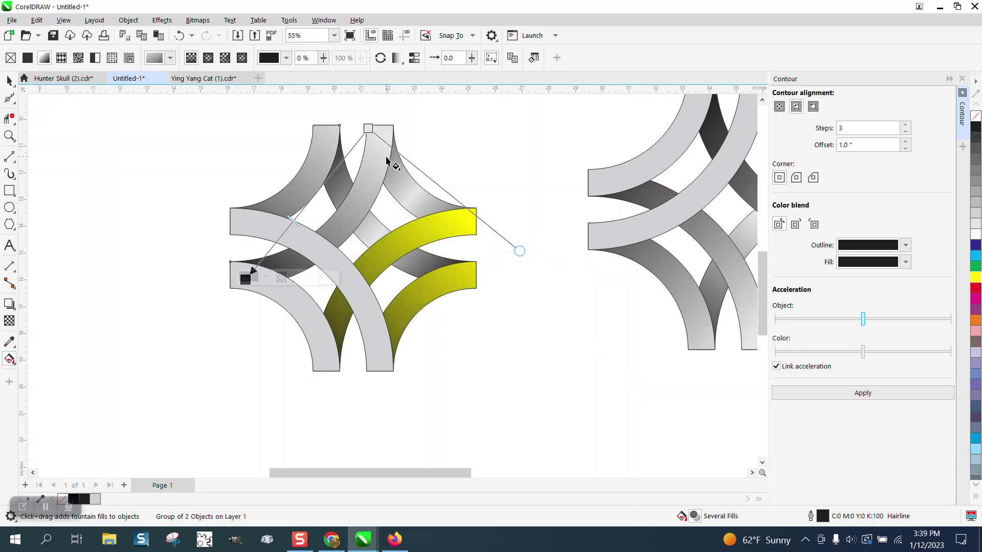
left_click_drag(976, 277, 368, 128)
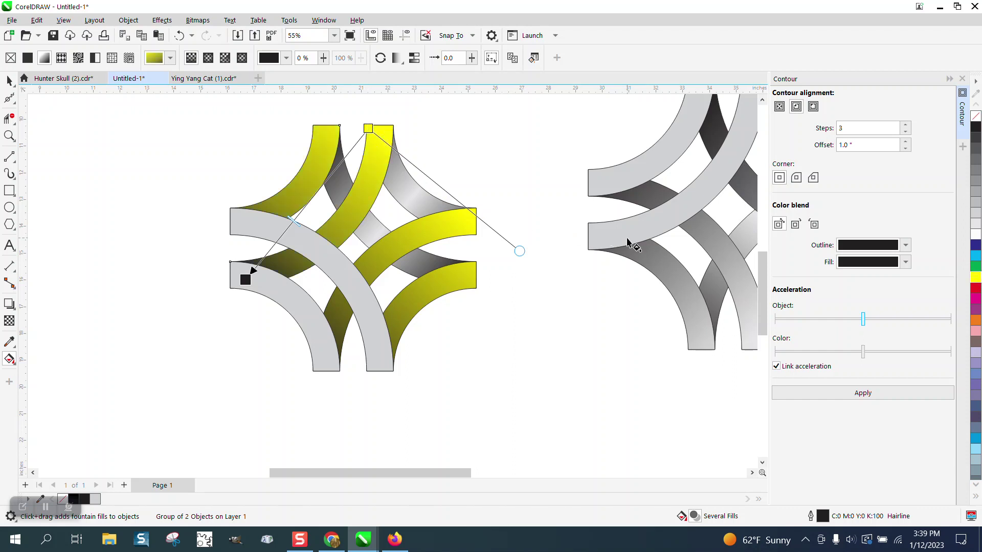
Set the grey back band's gradient middle node to yellow.
left_click(430, 207)
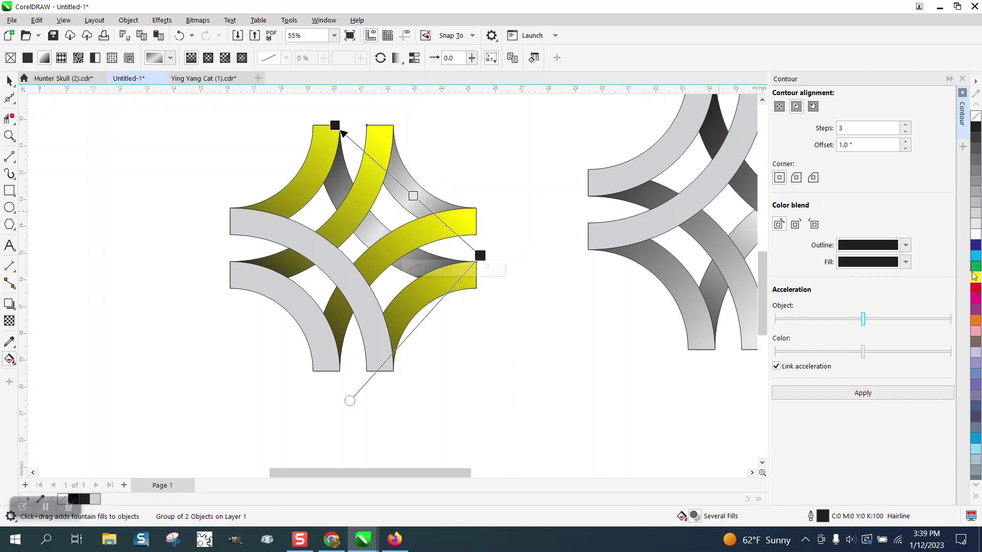
left_click_drag(976, 277, 411, 195)
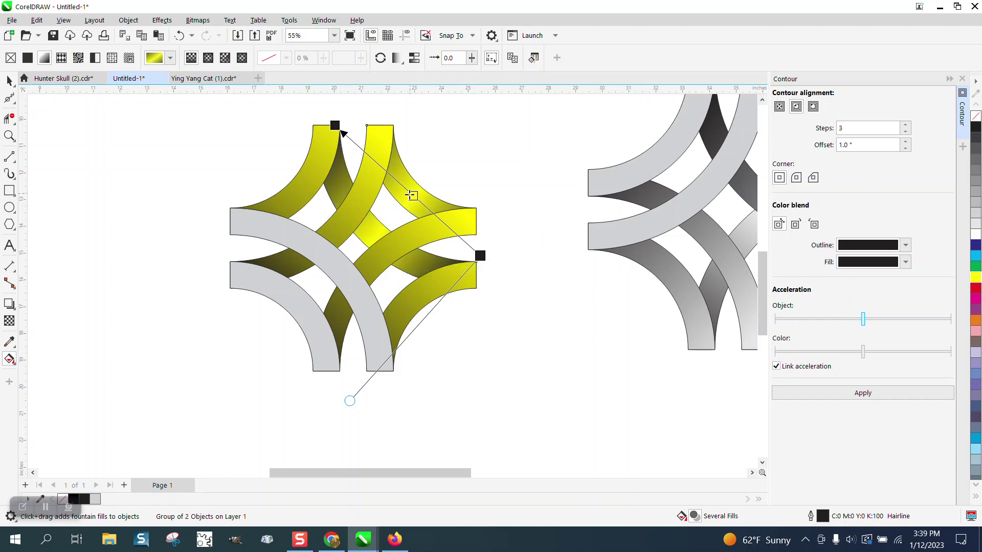
left_click(321, 336)
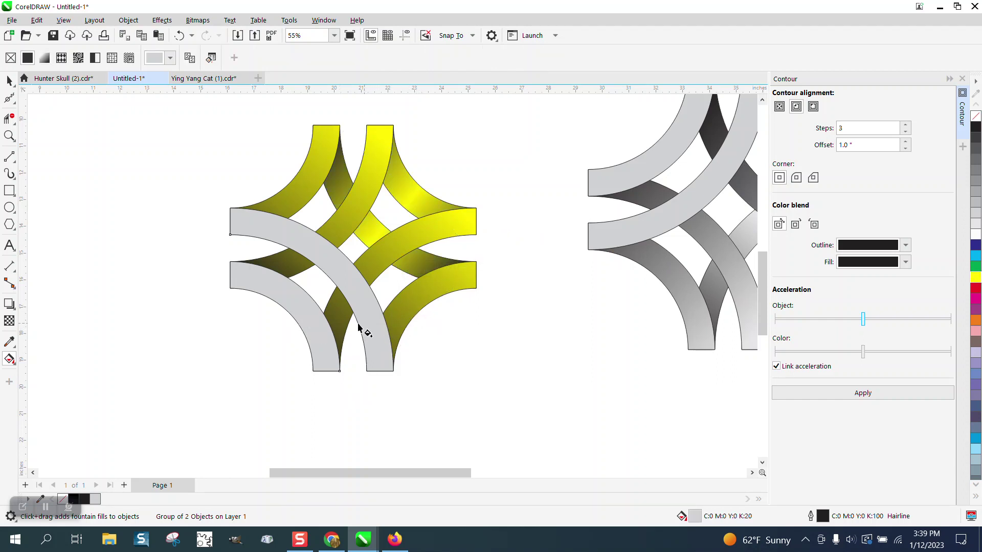
Smart Fill the front band regions and the grey lower-left arc with pale yellow.
left_click(14, 364)
left_click(42, 374)
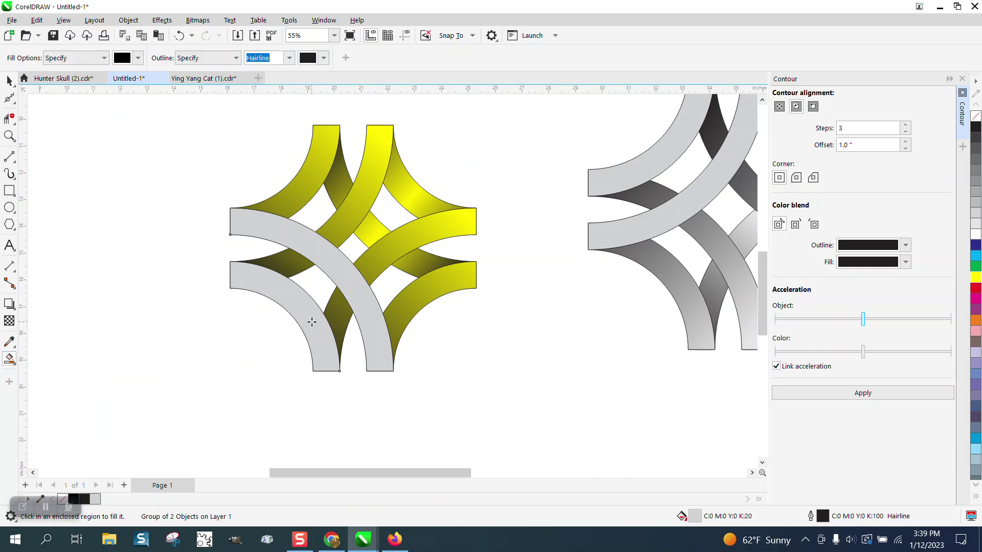
left_click(138, 58)
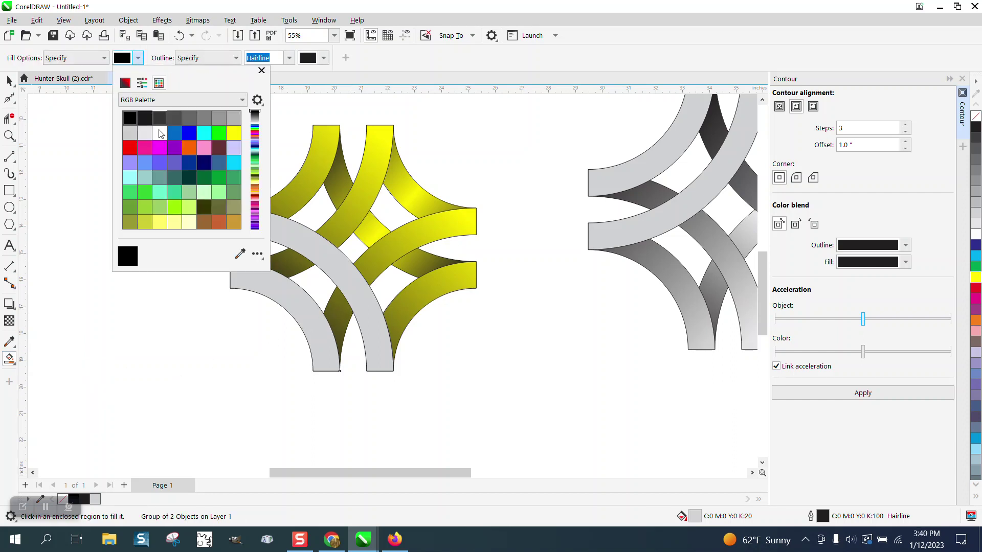
left_click(159, 222)
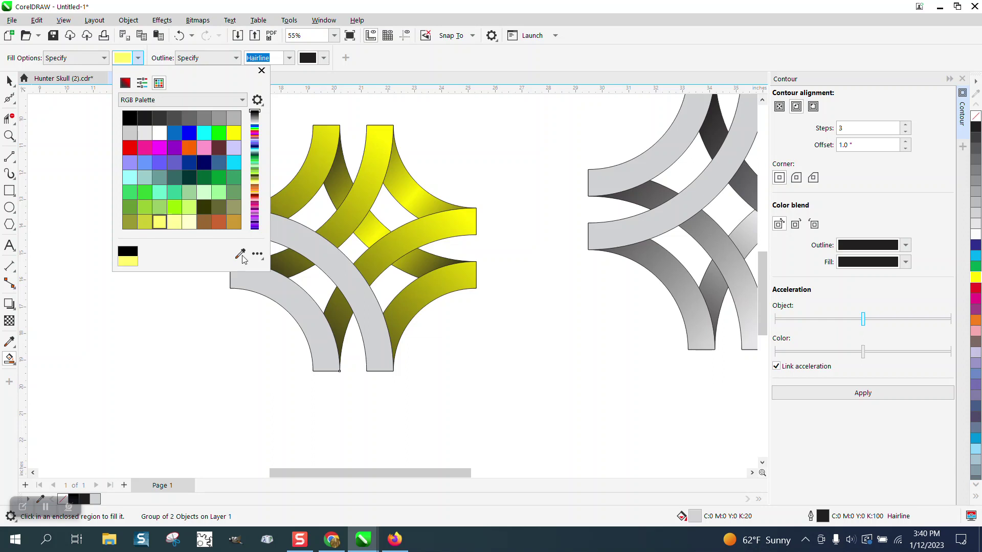
left_click(340, 269)
left_click(341, 269)
left_click(313, 307)
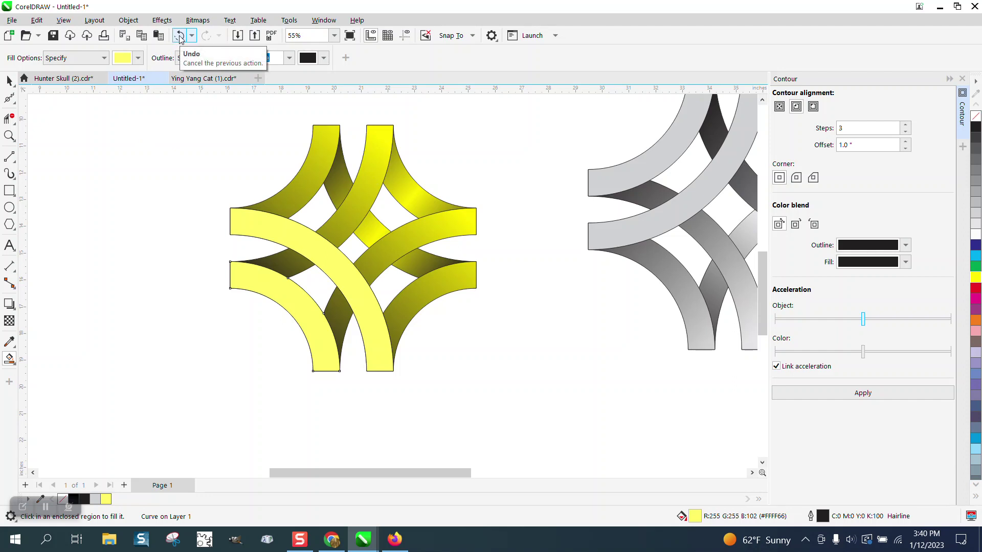
Tint both front bands toward grey into a muted pale yellow (#DBDC78).
left_click(9, 80)
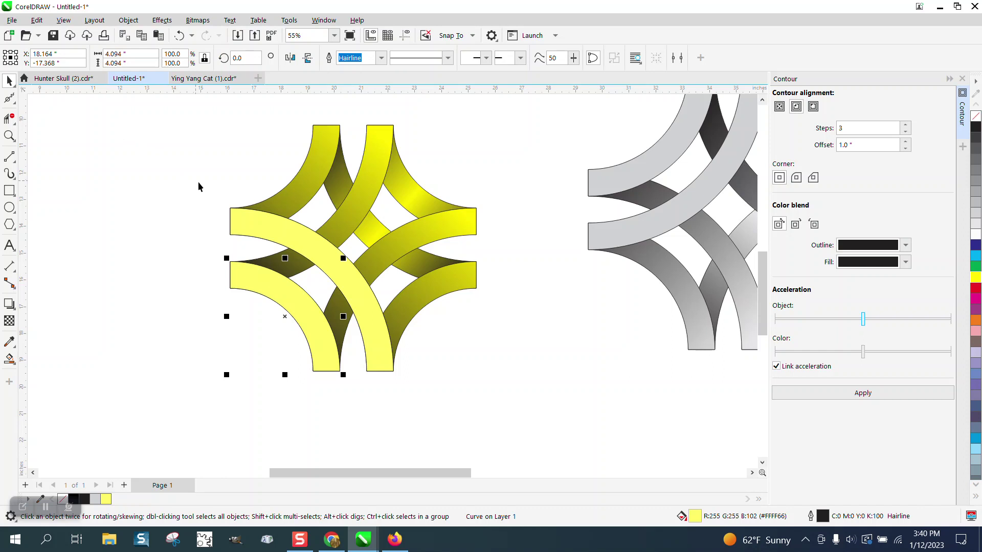
left_click(357, 296, "shift")
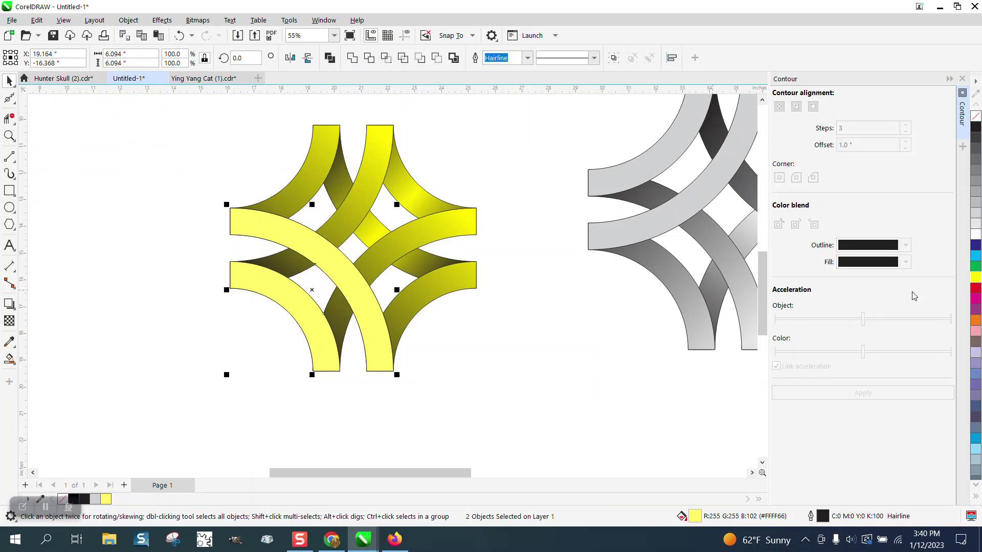
left_click(976, 182, "ctrl")
left_click(976, 181, "ctrl")
left_click(977, 181, "ctrl")
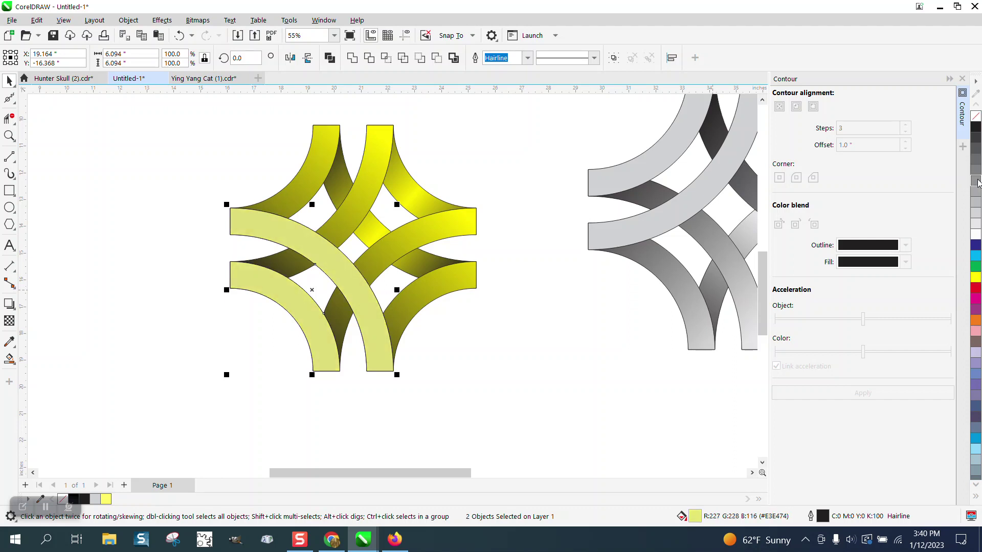
left_click(976, 182, "ctrl")
left_click(9, 135)
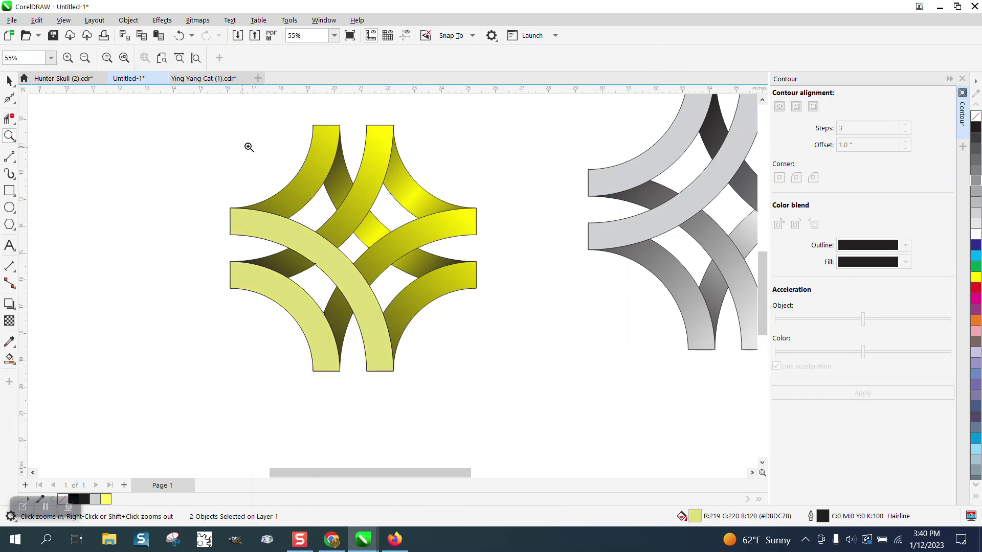
left_click_drag(233, 120, 561, 410)
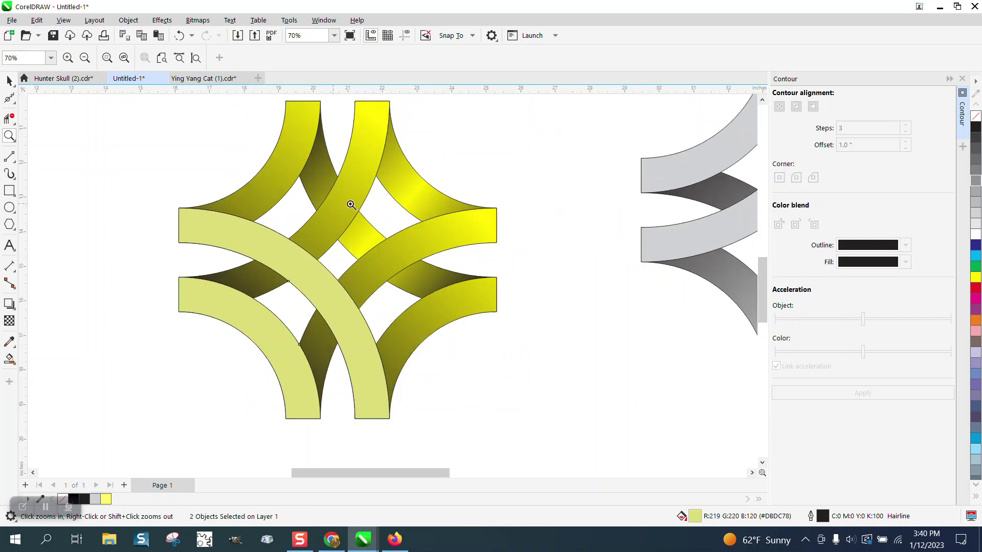
scroll(285, 220, "down", 2)
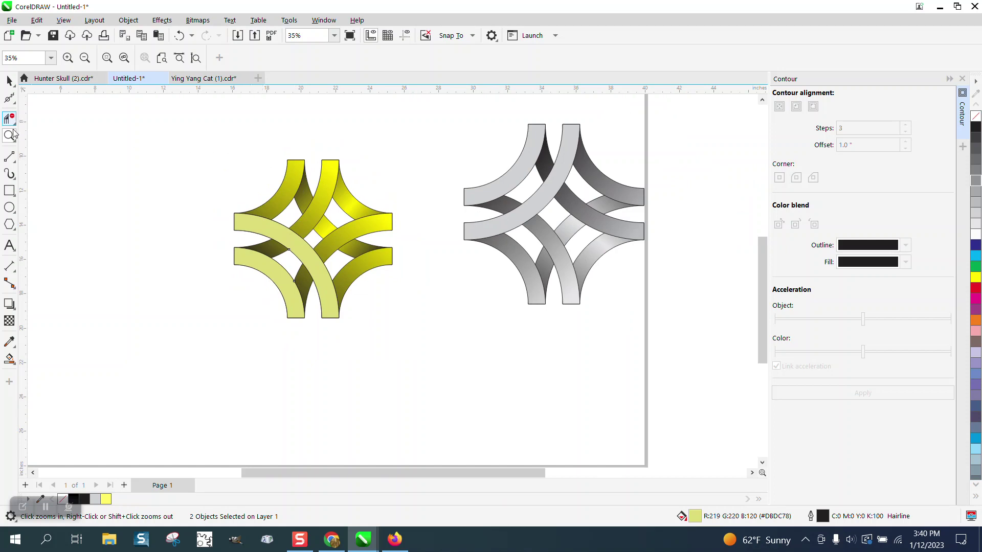
left_click(9, 98)
left_click(9, 136)
left_click_drag(274, 135, 556, 347)
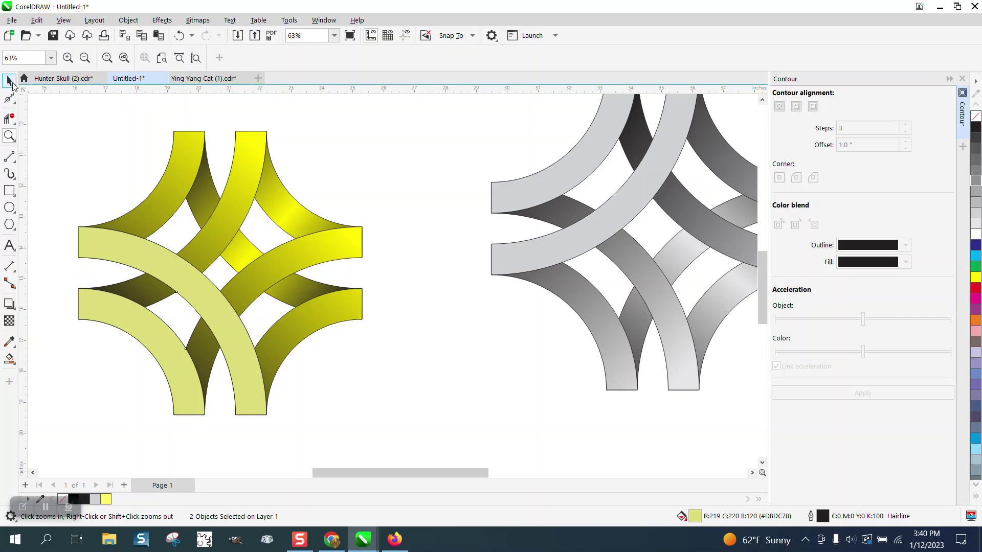
left_click(9, 80)
left_click(275, 212)
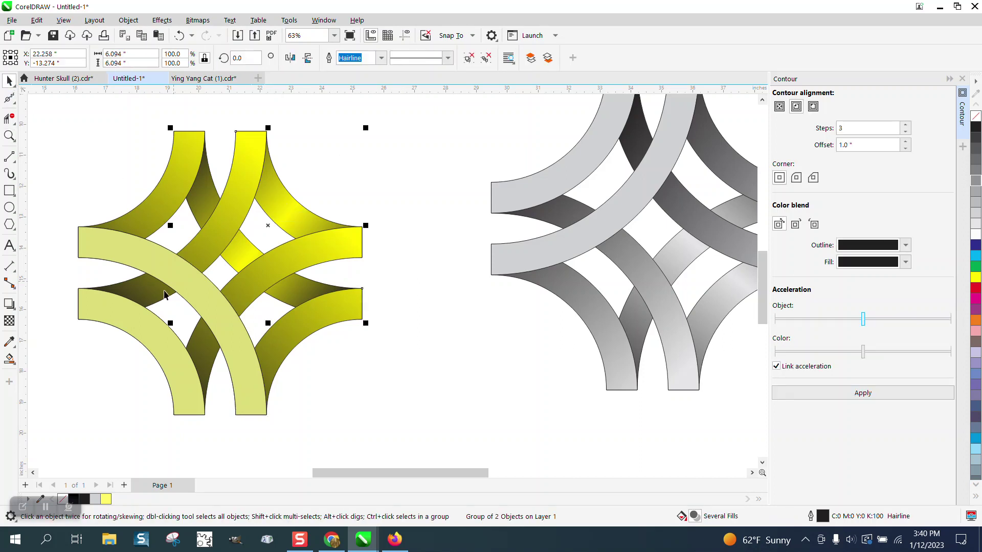
Give the back band pair a fountain fill with dark blue ends and a cyan middle.
left_click(9, 359)
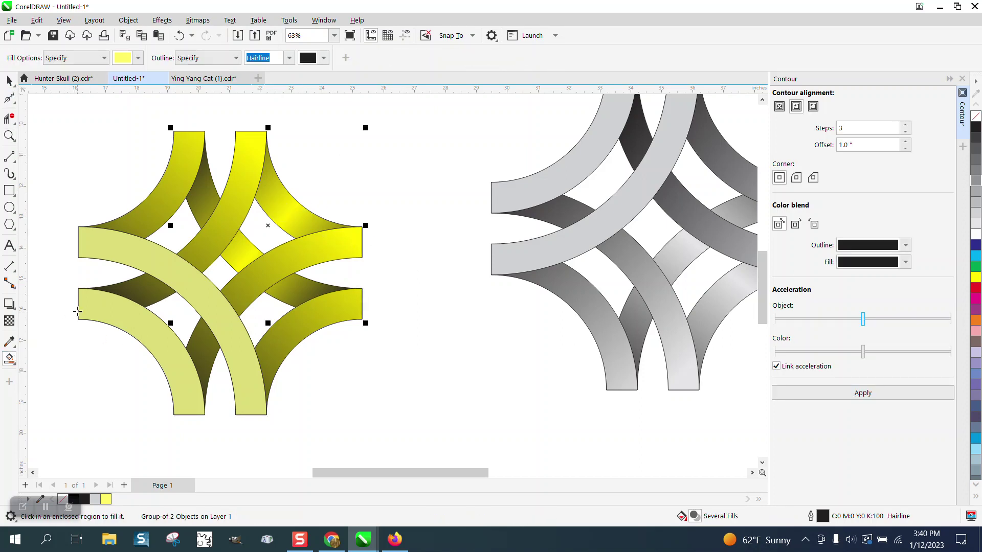
left_click(15, 365)
left_click(51, 357)
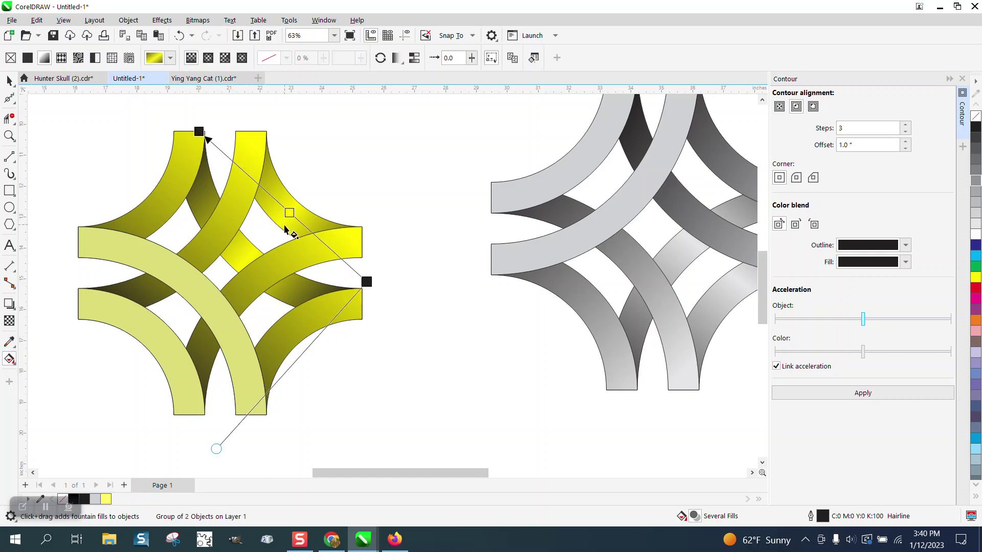
left_click_drag(976, 256, 289, 212)
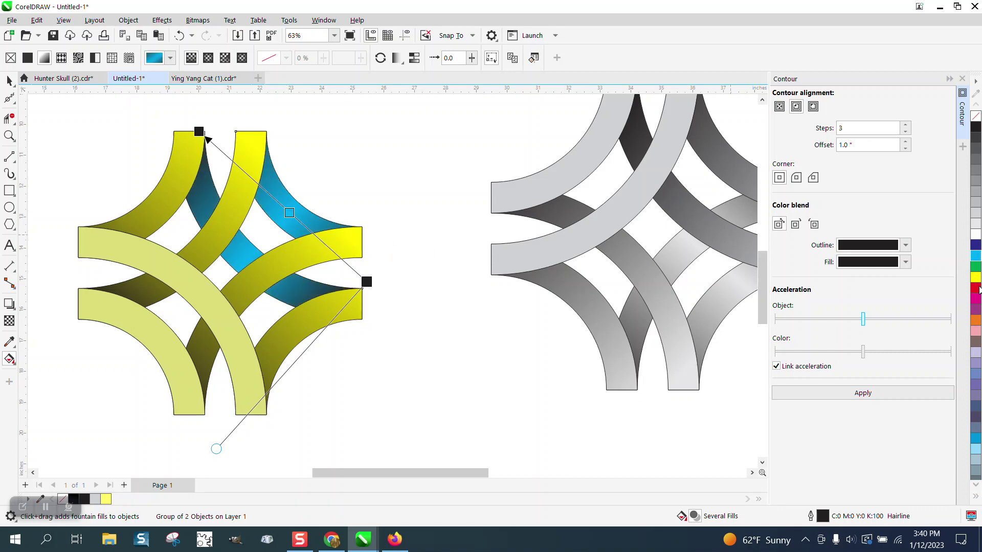
left_click_drag(978, 247, 368, 282)
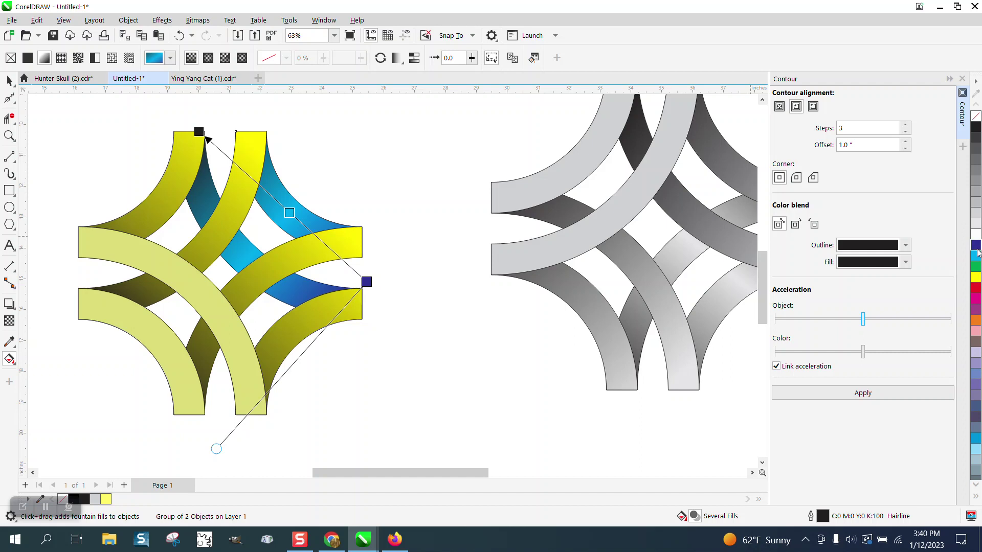
left_click_drag(831, 250, 201, 134)
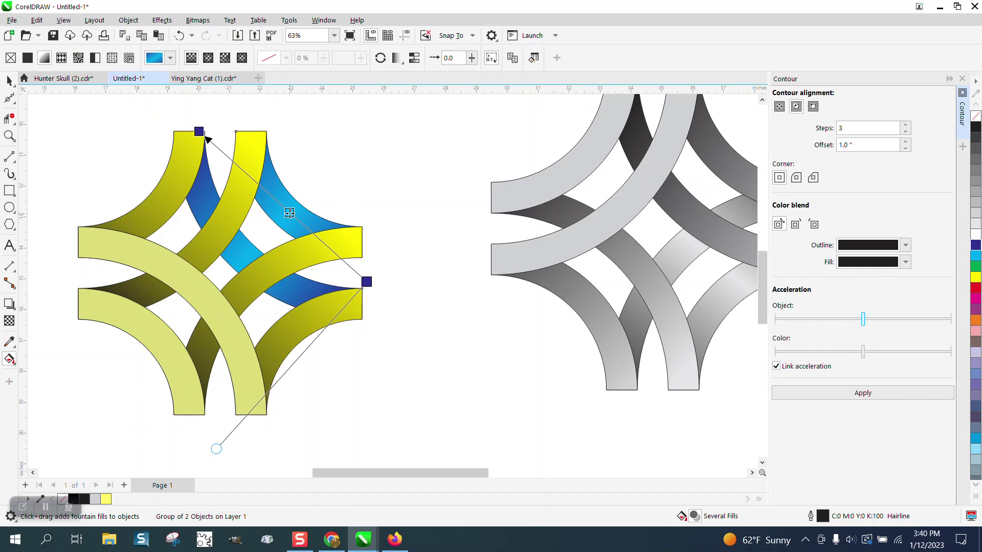
left_click(292, 216)
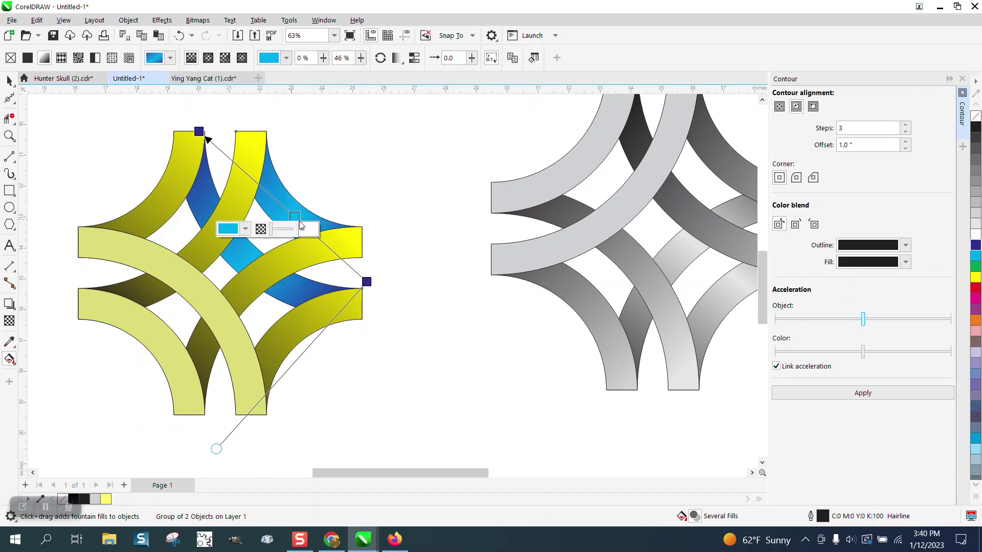
left_click(9, 135)
left_click_drag(90, 124, 511, 369)
scroll(421, 242, "down", 1)
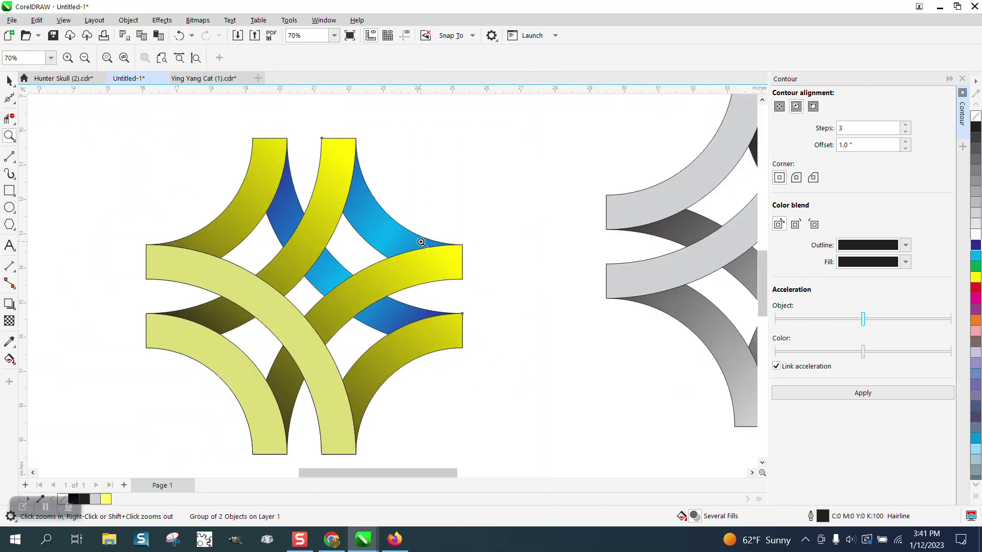